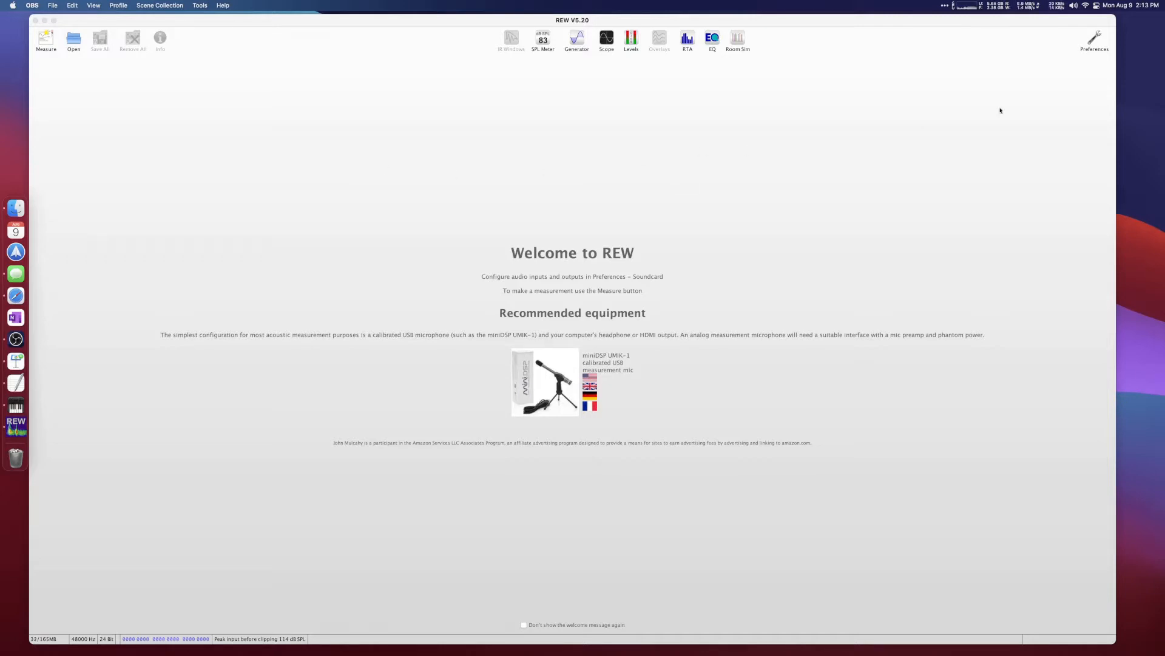
Step: Review the soundcard input and output devices and the calibration files in the preferences, and close them
left_click(1093, 39)
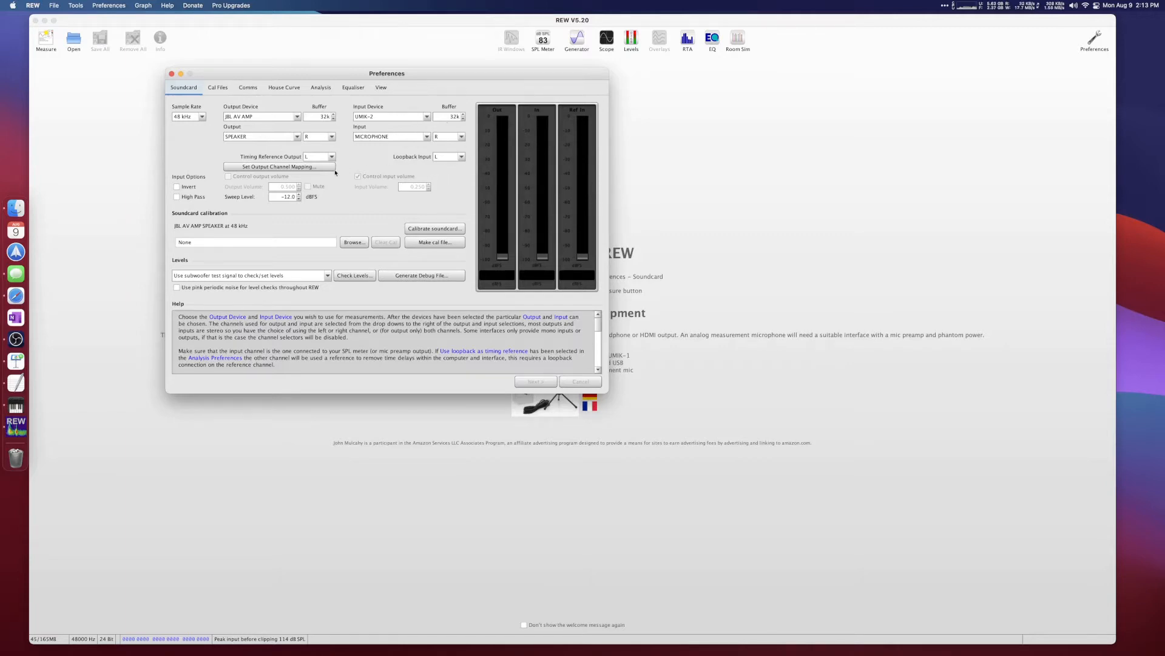
left_click(217, 87)
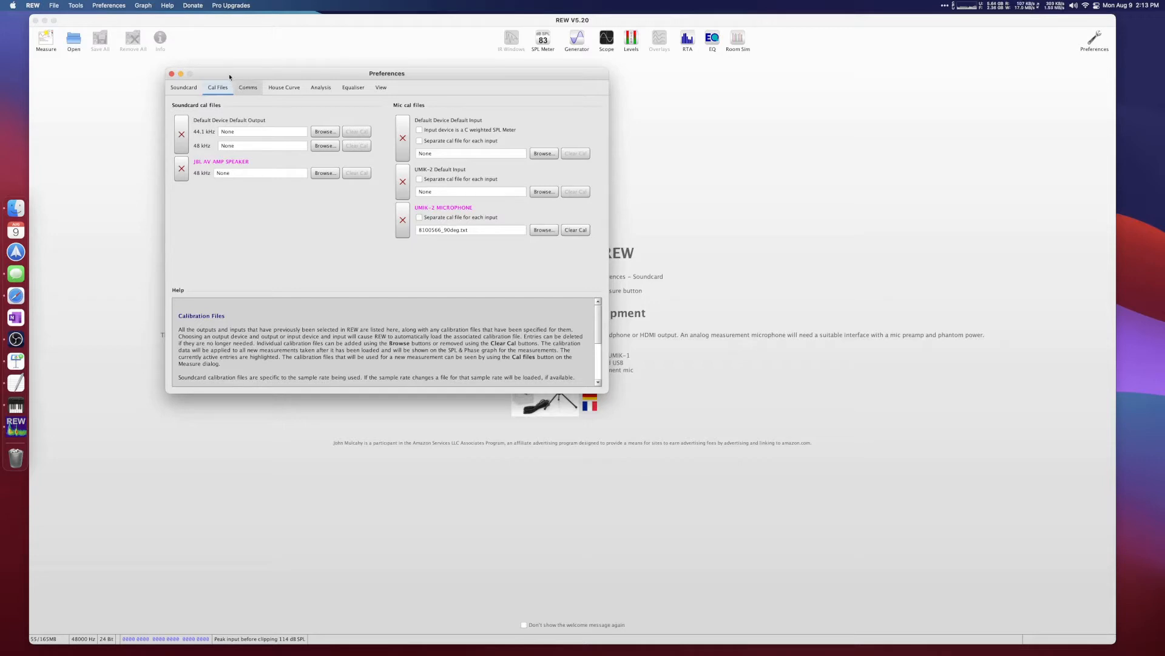
left_click(172, 74)
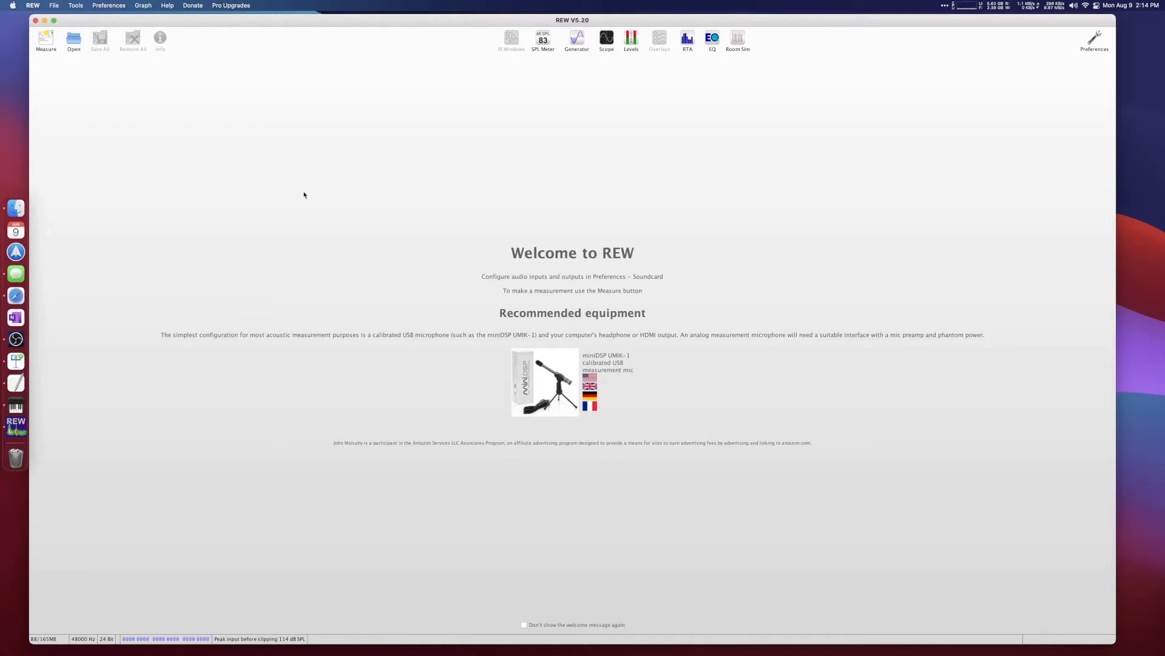
Step: Turn off the welcome message for future launches and open the SPL meter with C weighting and slow response
left_click(524, 625)
left_click(543, 40)
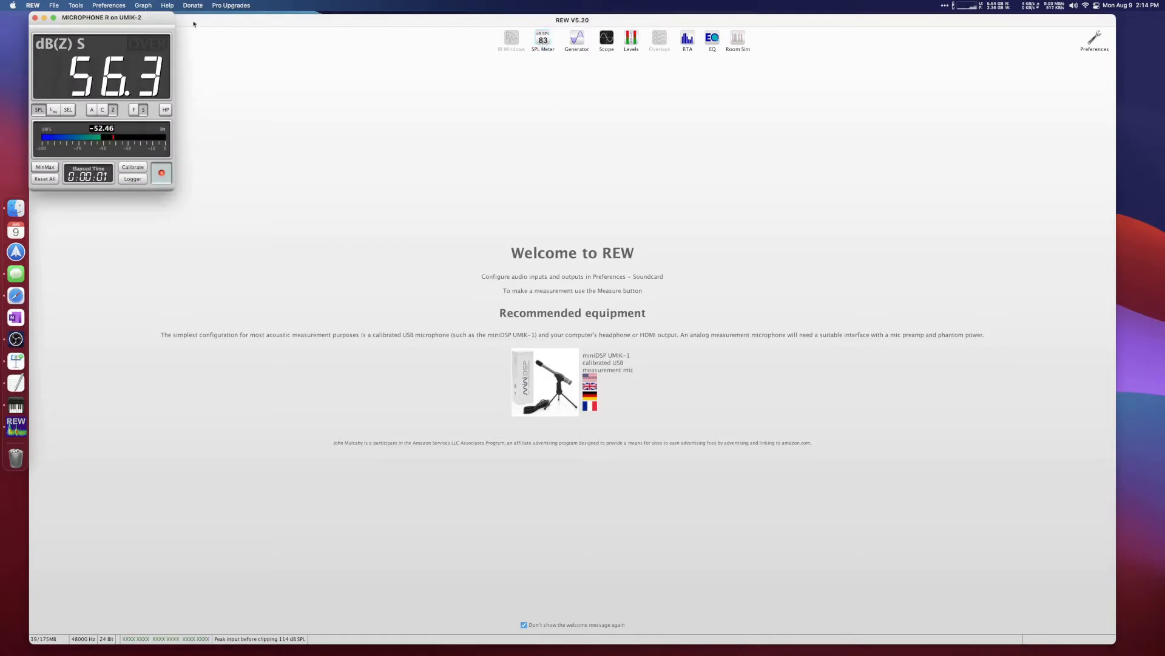
left_click_drag(133, 21, 248, 58)
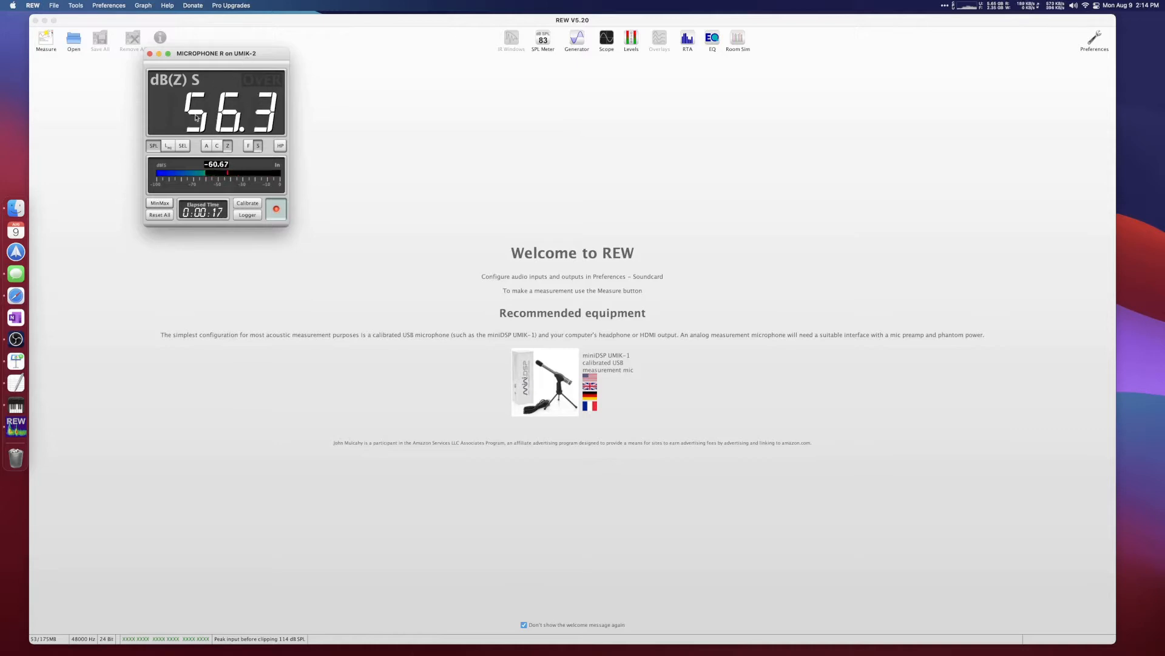
left_click(216, 146)
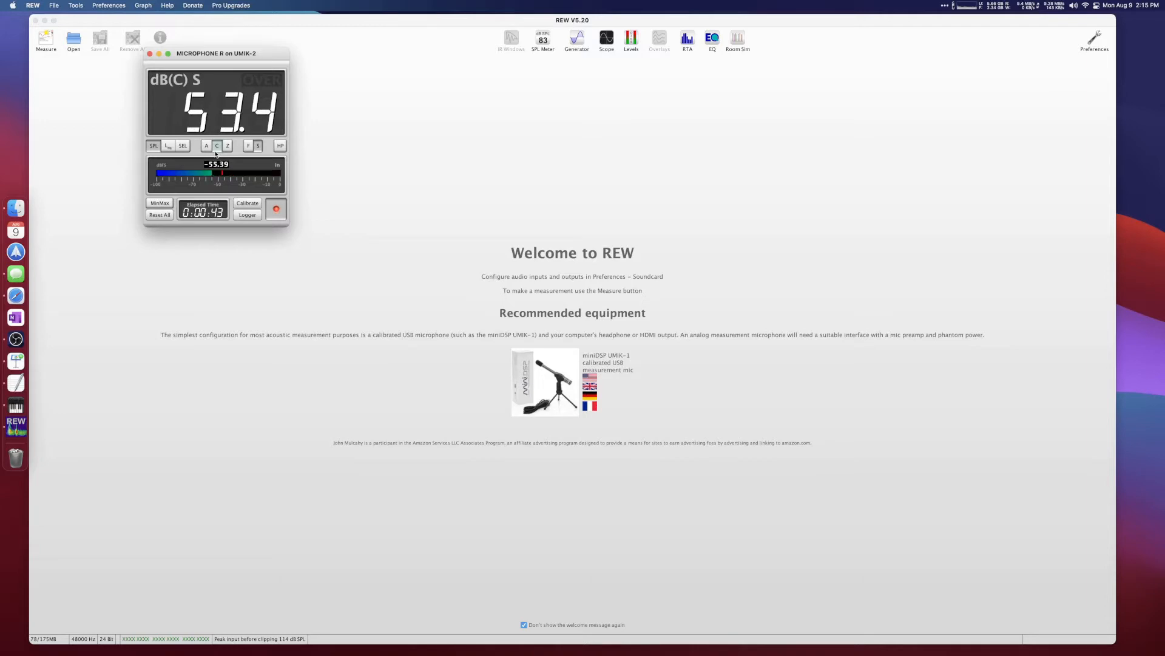
left_click(248, 146)
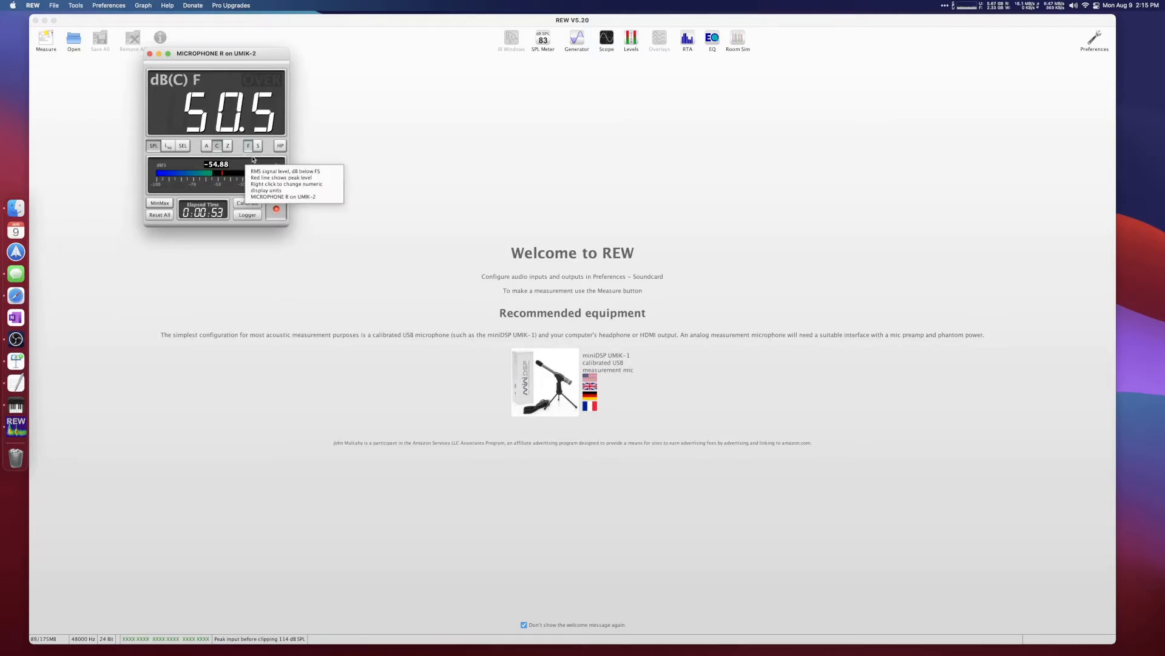
left_click(258, 146)
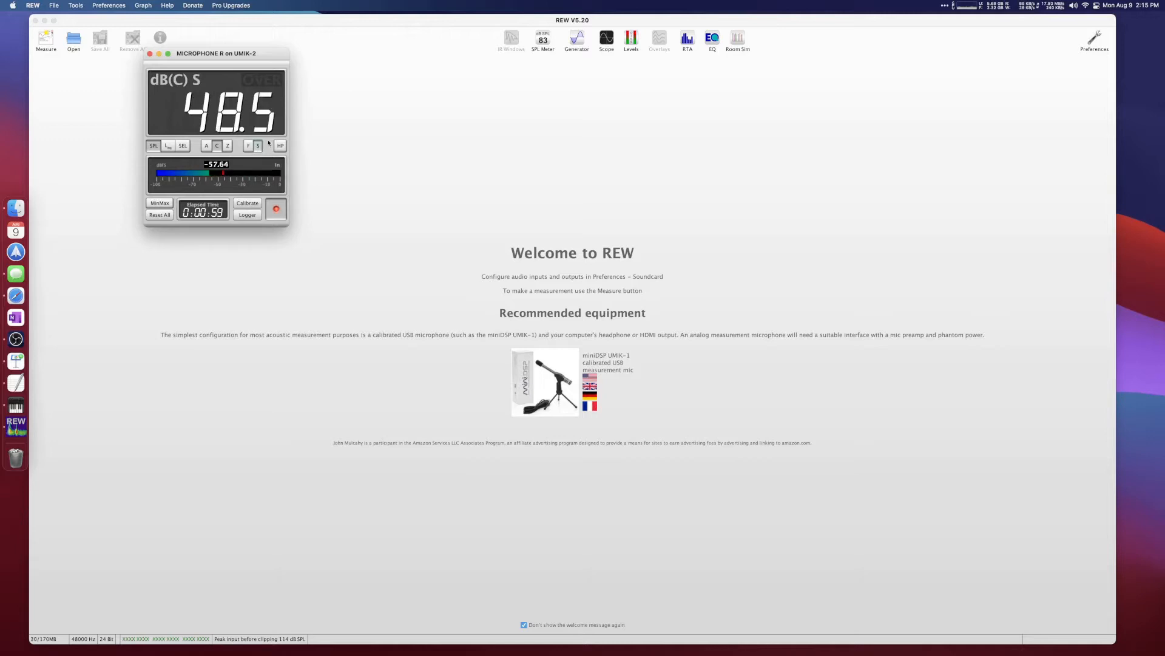
Step: Record a short SPL log of the microphone input, stop the recording and close the logger
left_click(248, 214)
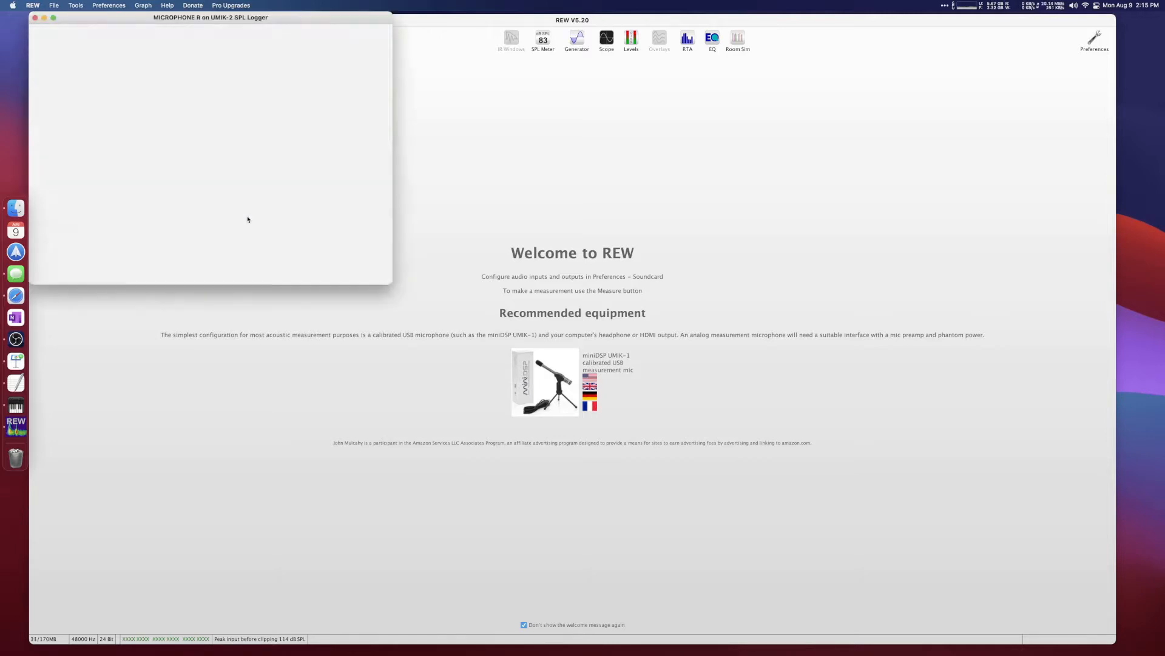
left_click(365, 59)
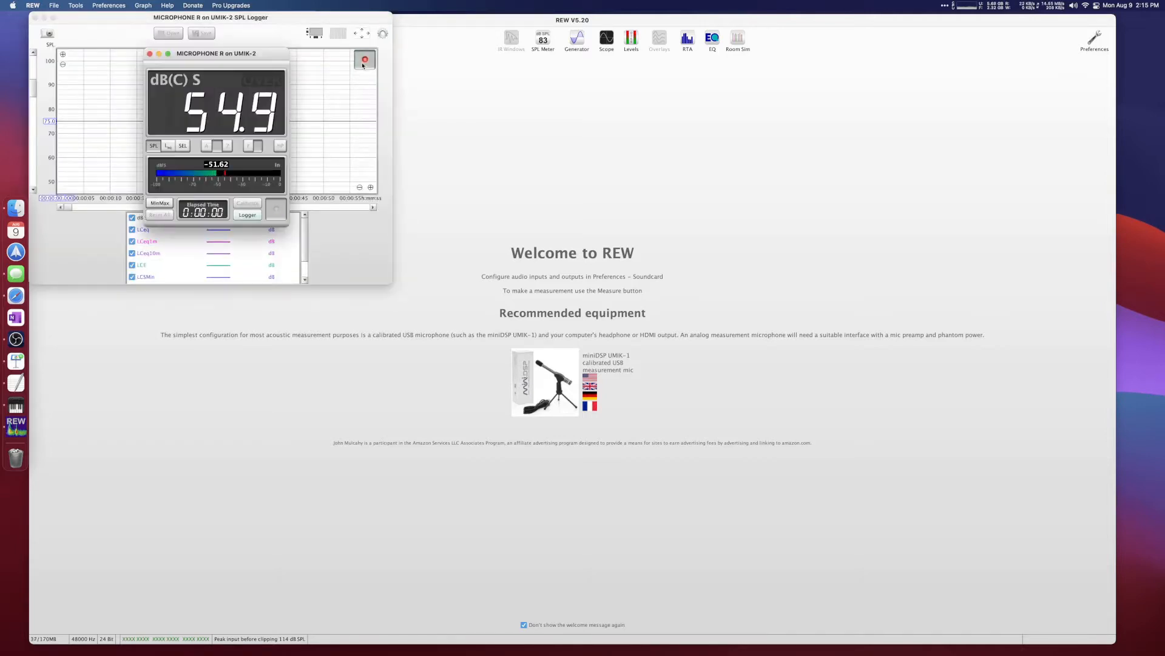
left_click_drag(216, 52, 475, 58)
left_click(304, 235)
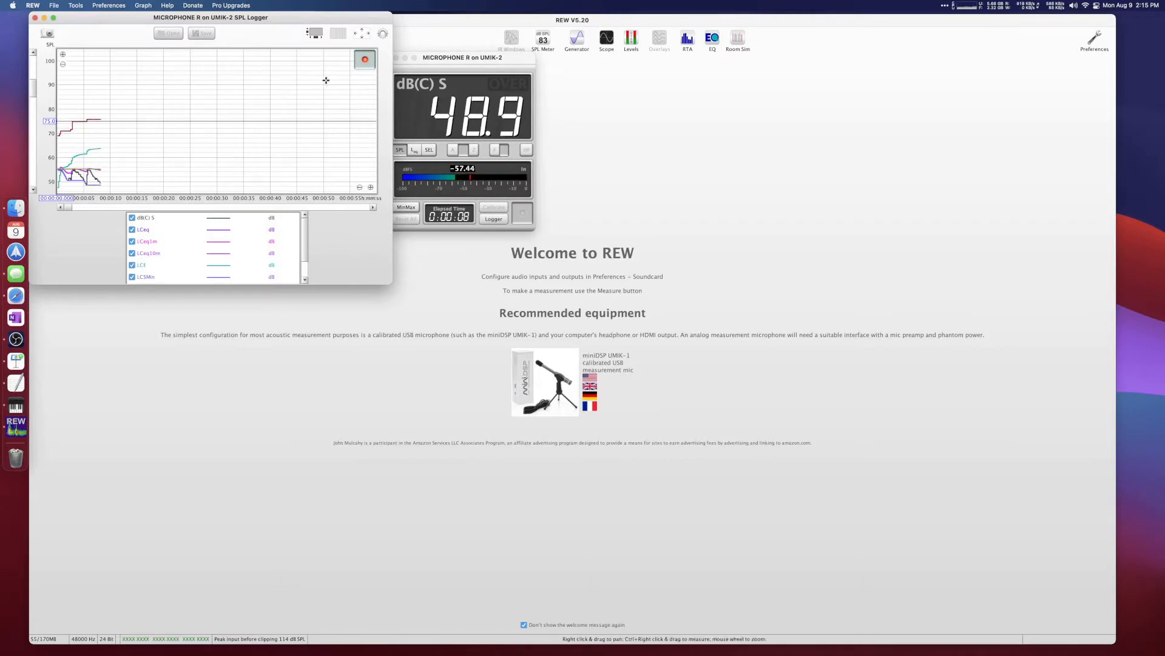
left_click(364, 59)
left_click(35, 18)
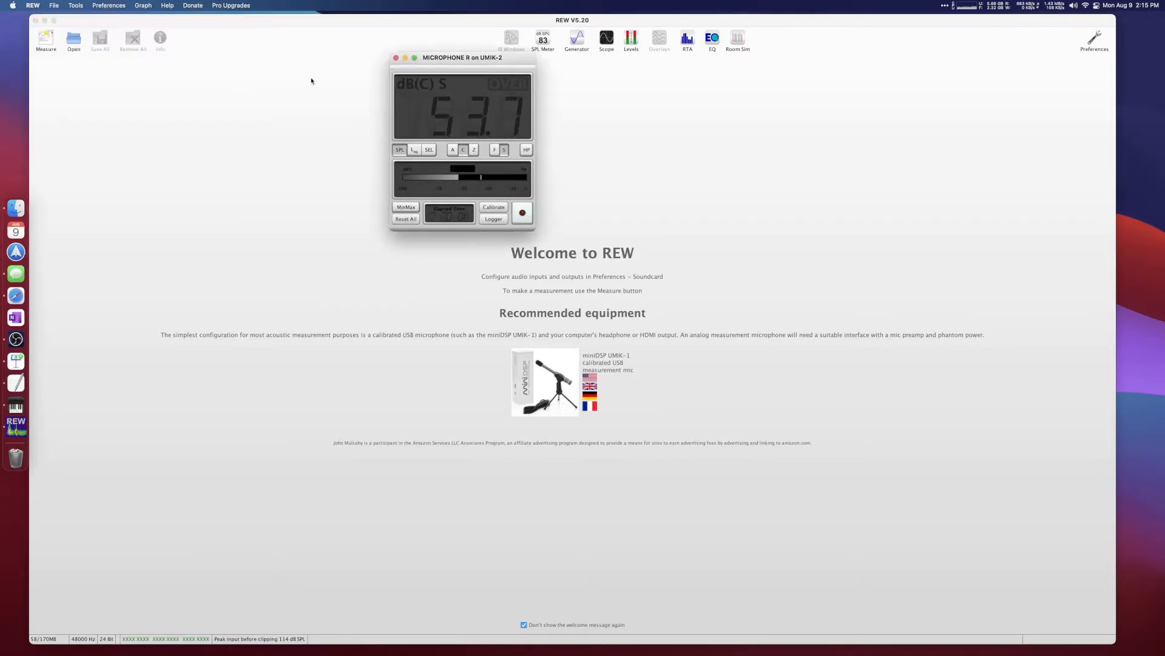
Step: Restart the SPL meter and narrow the main window so the meter sits beside it on the desktop
left_click_drag(437, 67, 205, 63)
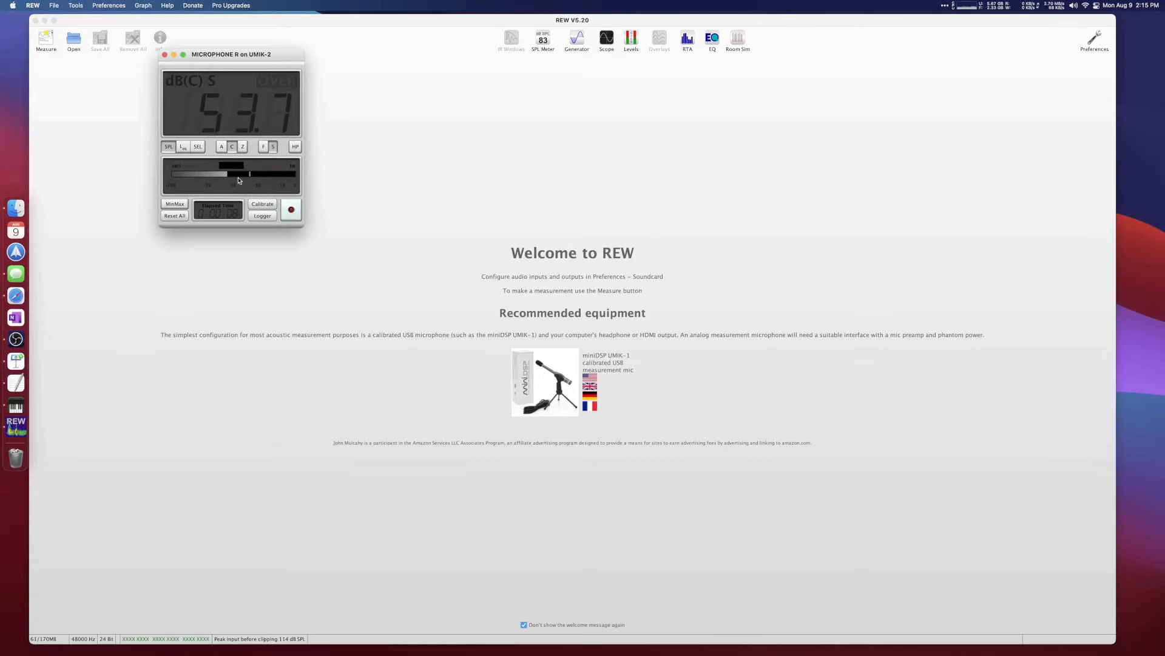
mouse_move(241, 181)
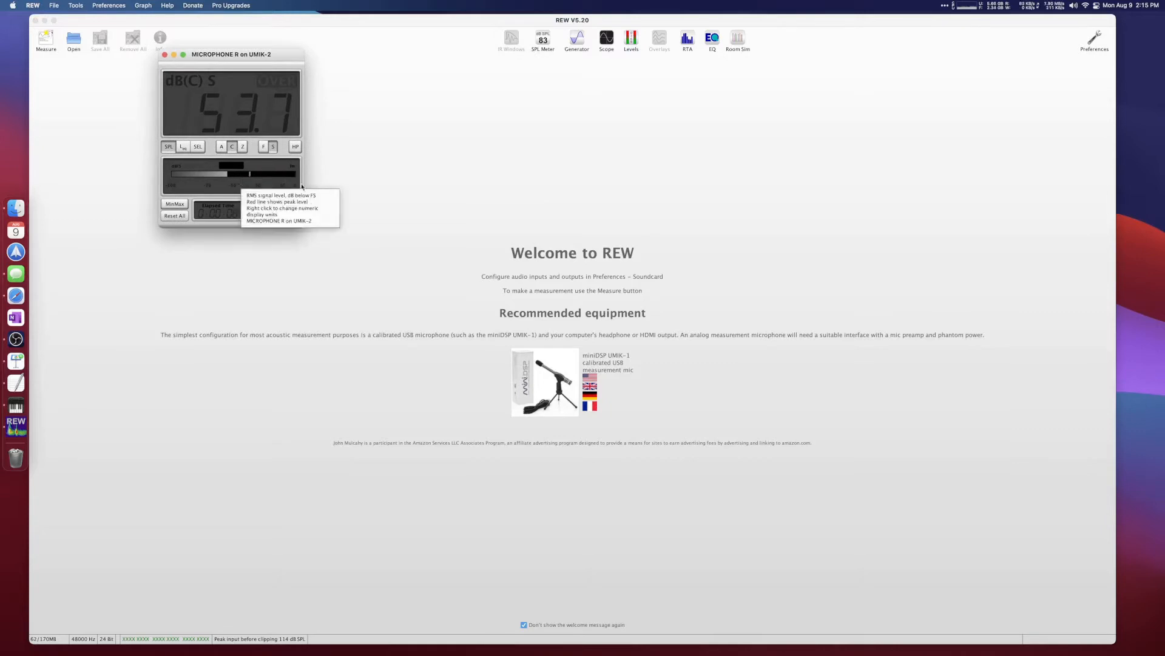
left_click(292, 211)
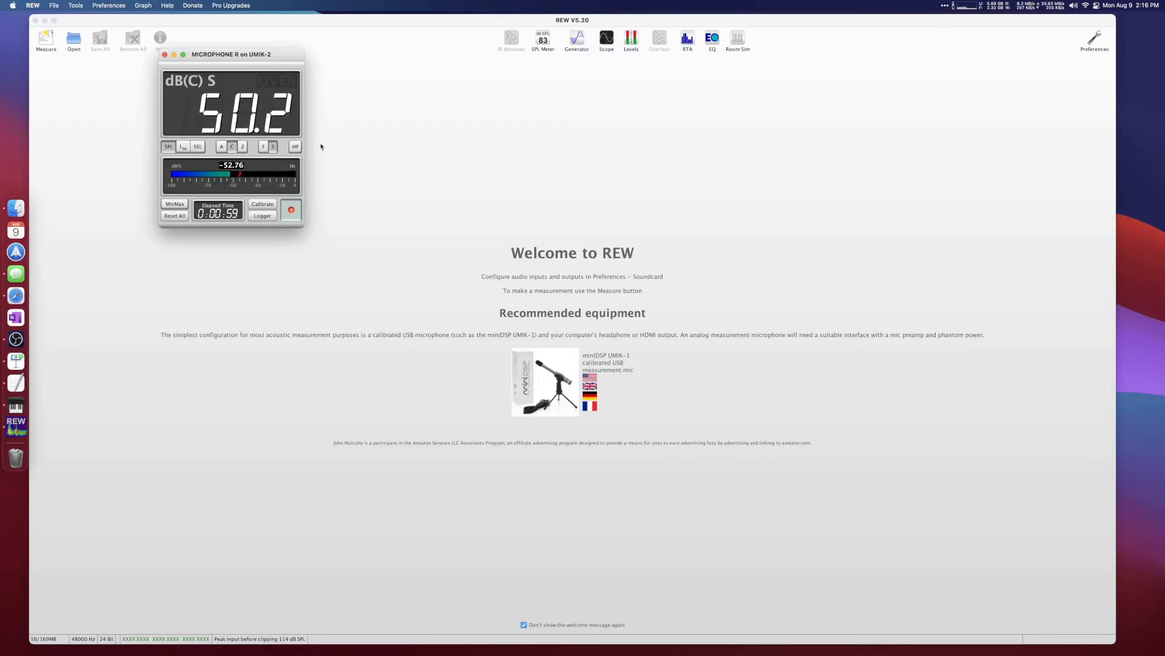
left_click(29, 95)
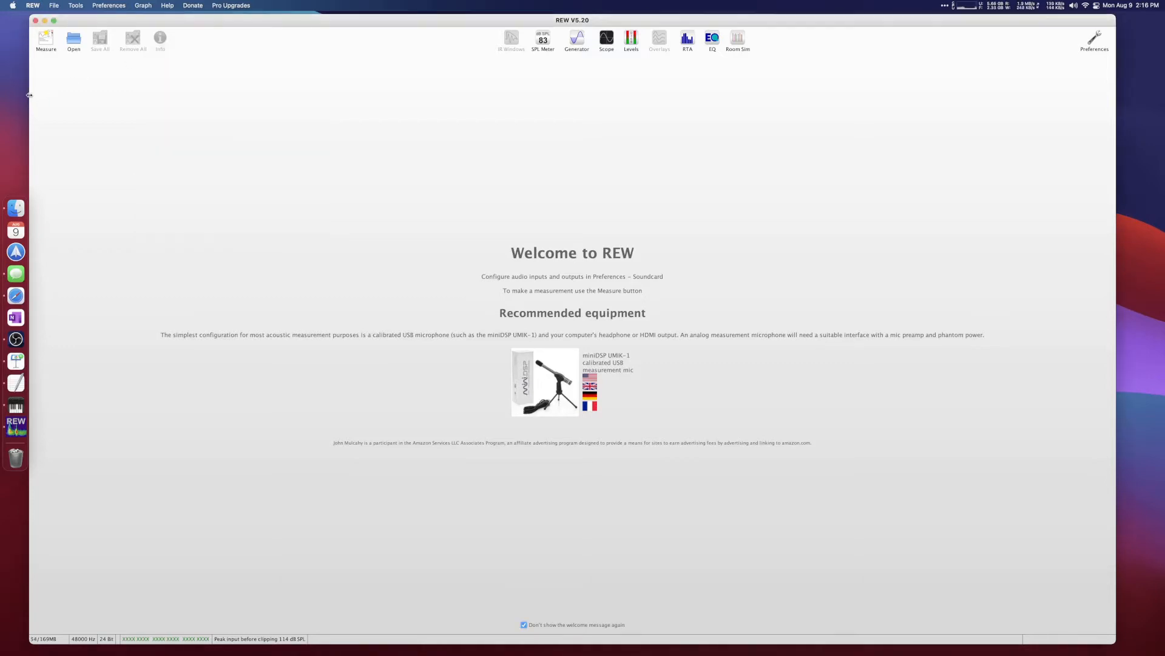
left_click_drag(30, 94, 193, 95)
left_click(182, 95)
left_click_drag(243, 56, 112, 23)
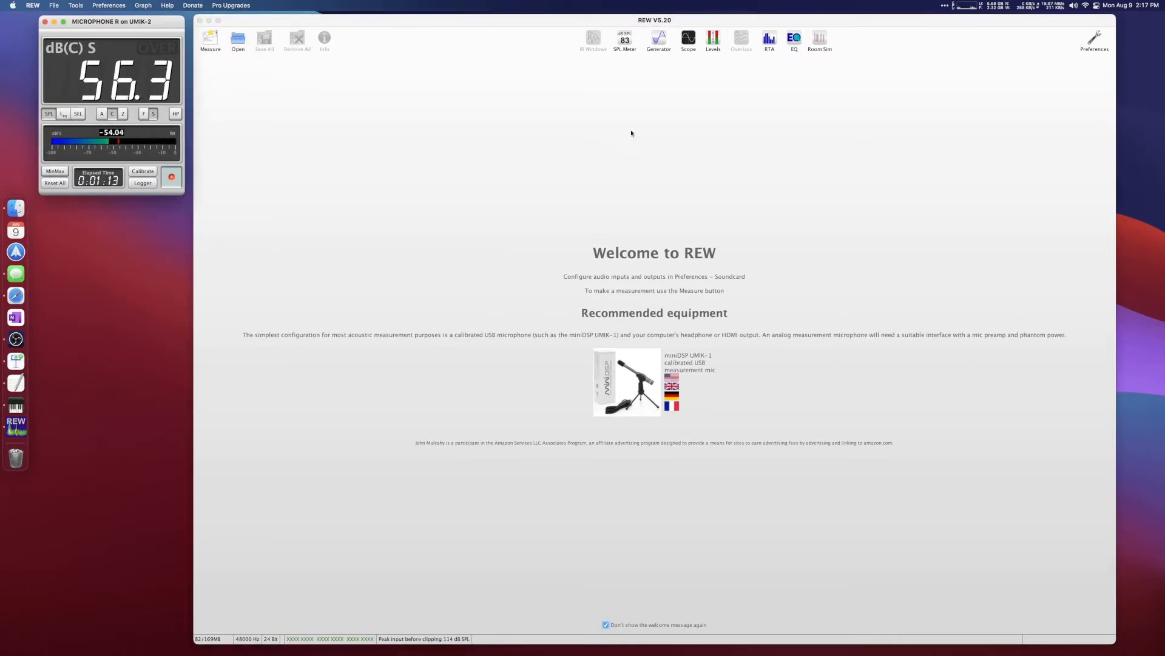
Step: Open the signal generator beside the SPL meter and choose pink random noise with Sub Cal (30 to 80 Hz)
left_click(658, 41)
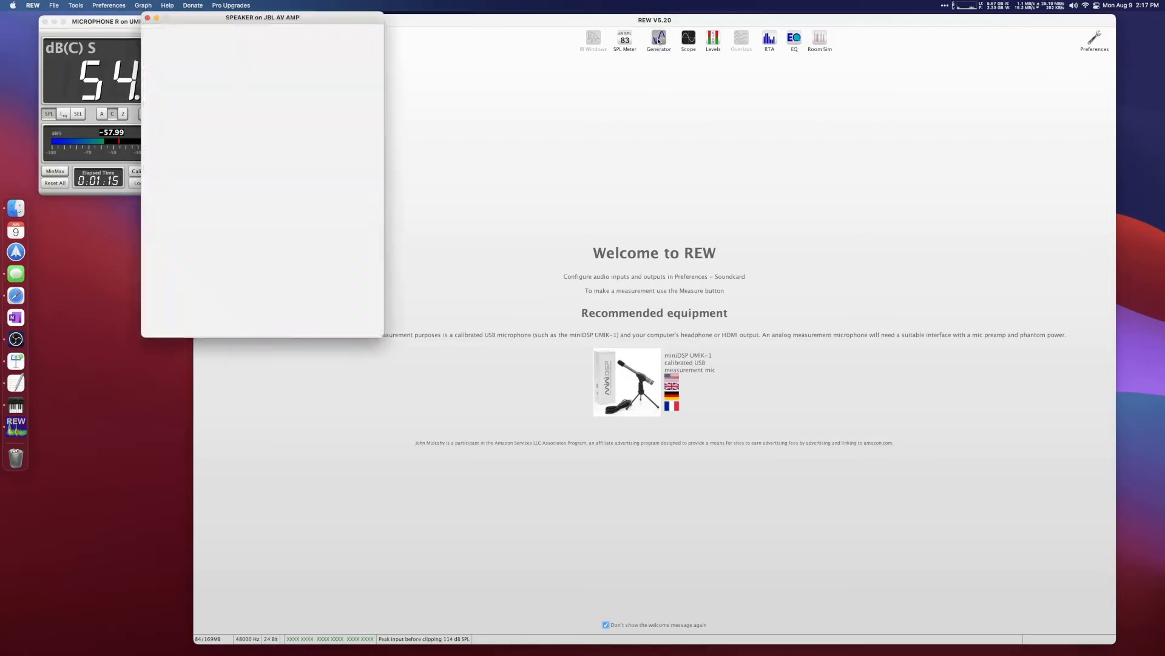
left_click_drag(315, 23, 464, 28)
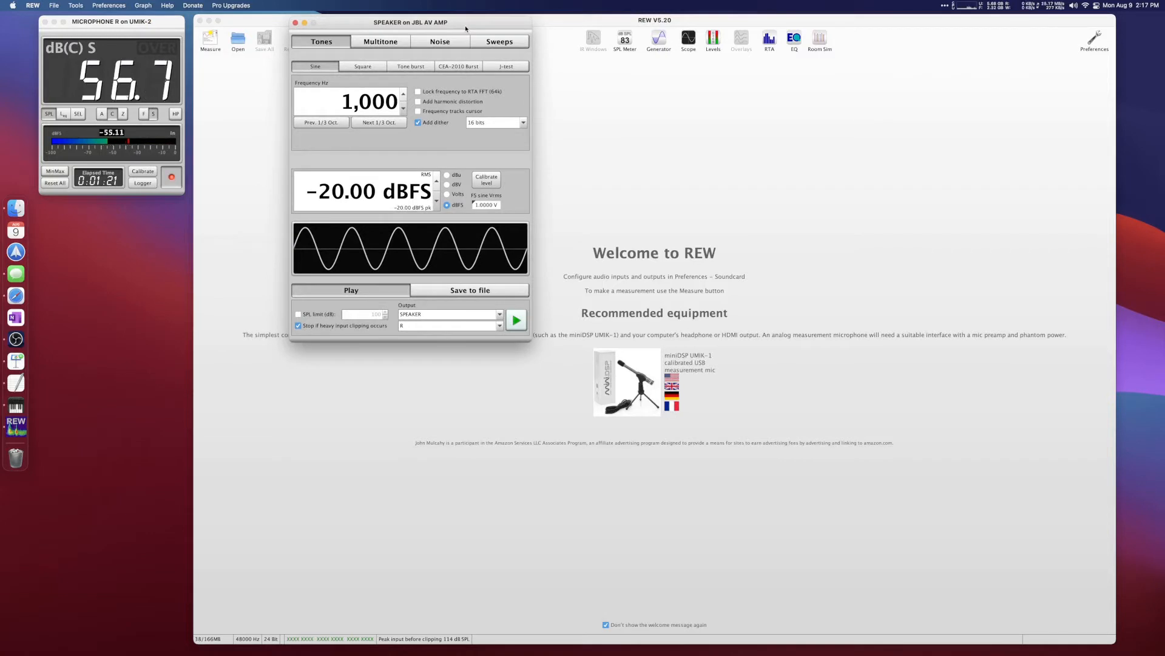
left_click(436, 44)
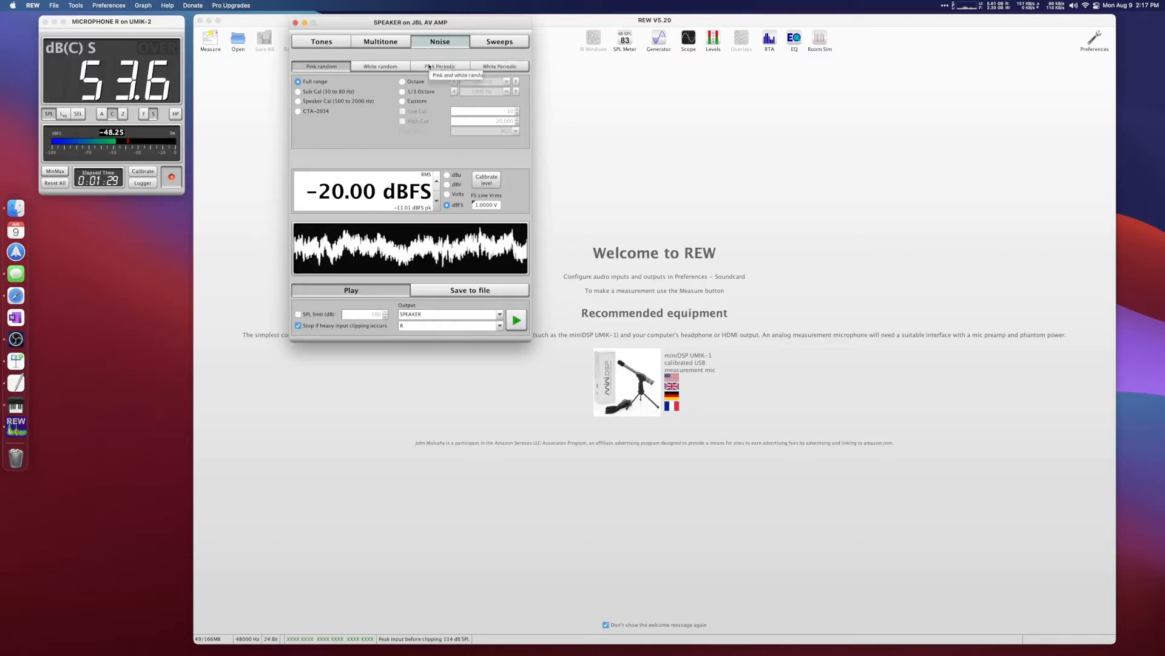
left_click(314, 93)
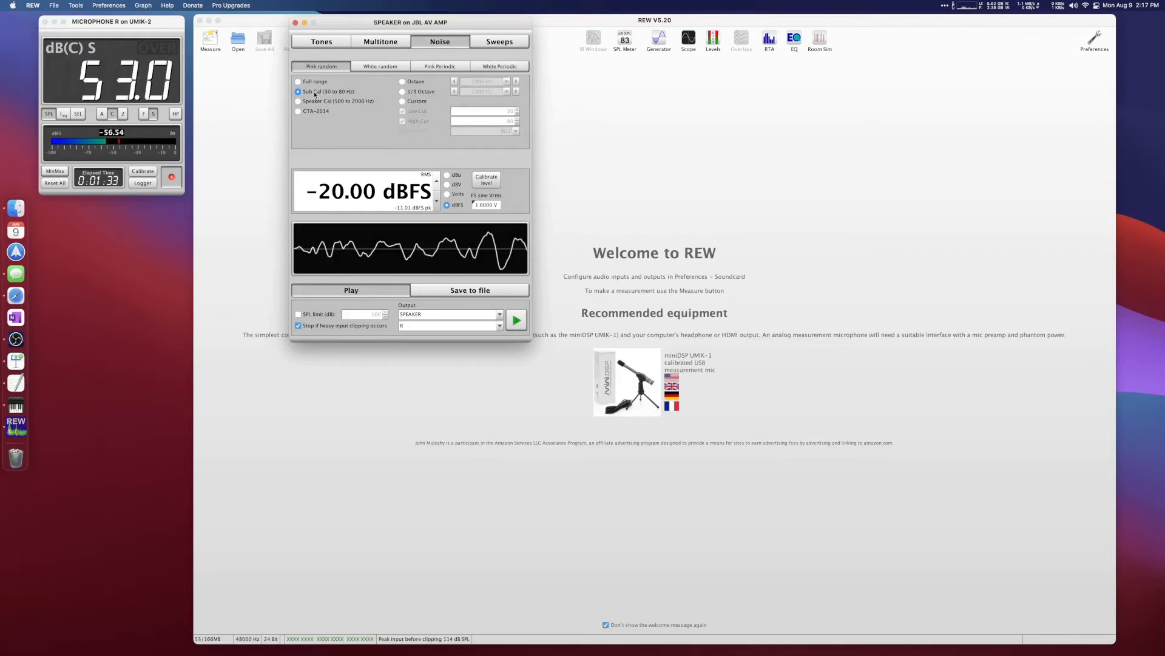
Step: Play the subwoofer calibration noise at -12 dBFS through the LFE output to check its level, and stop it
left_click_drag(305, 191, 338, 191)
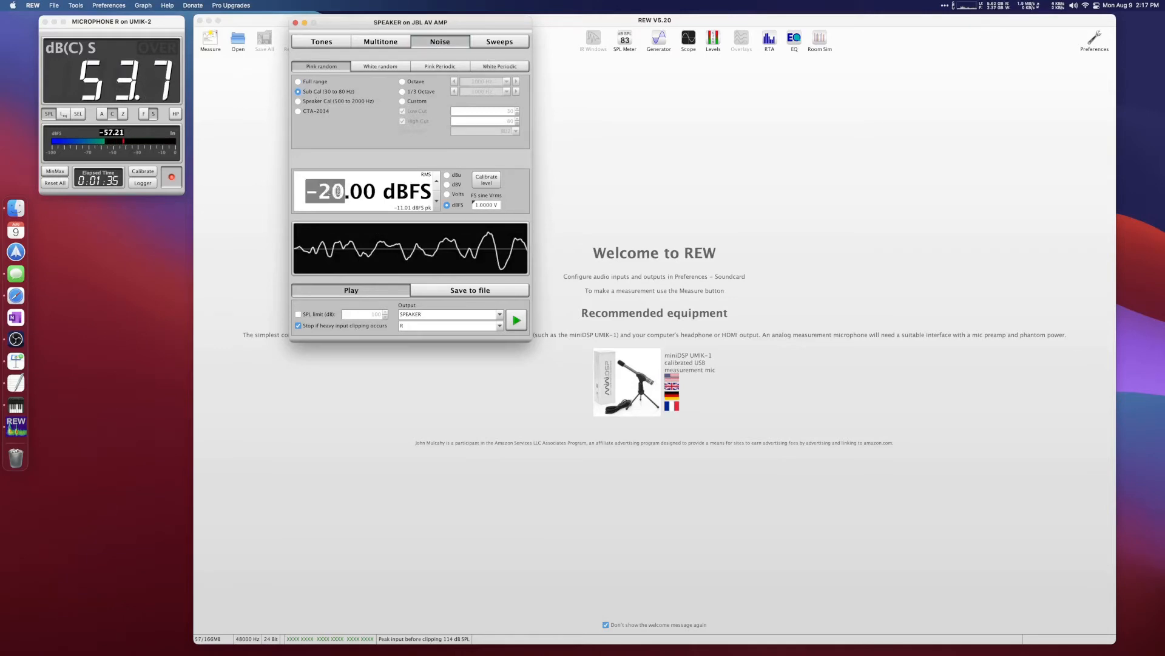
type("-12")
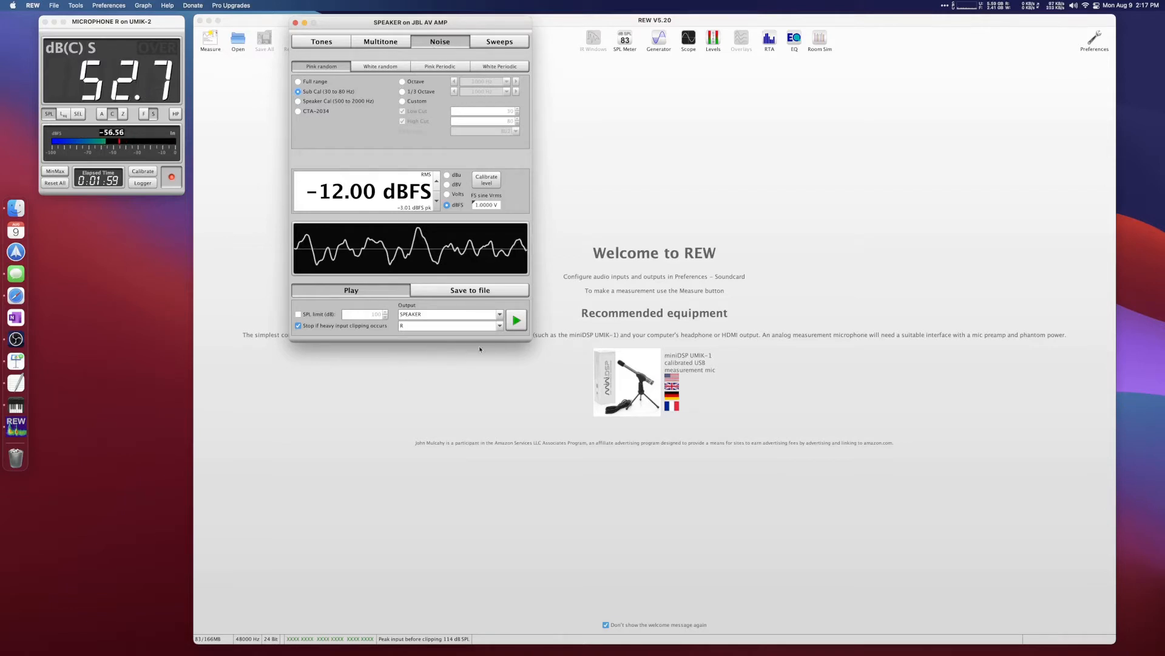
left_click(499, 326)
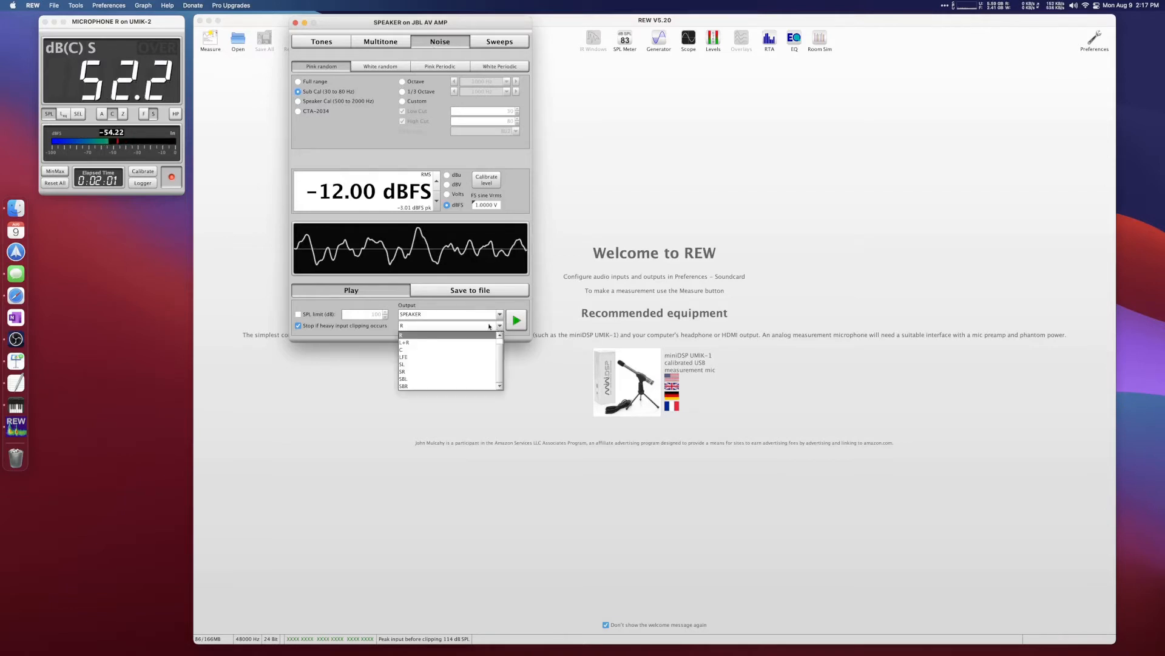
left_click(449, 357)
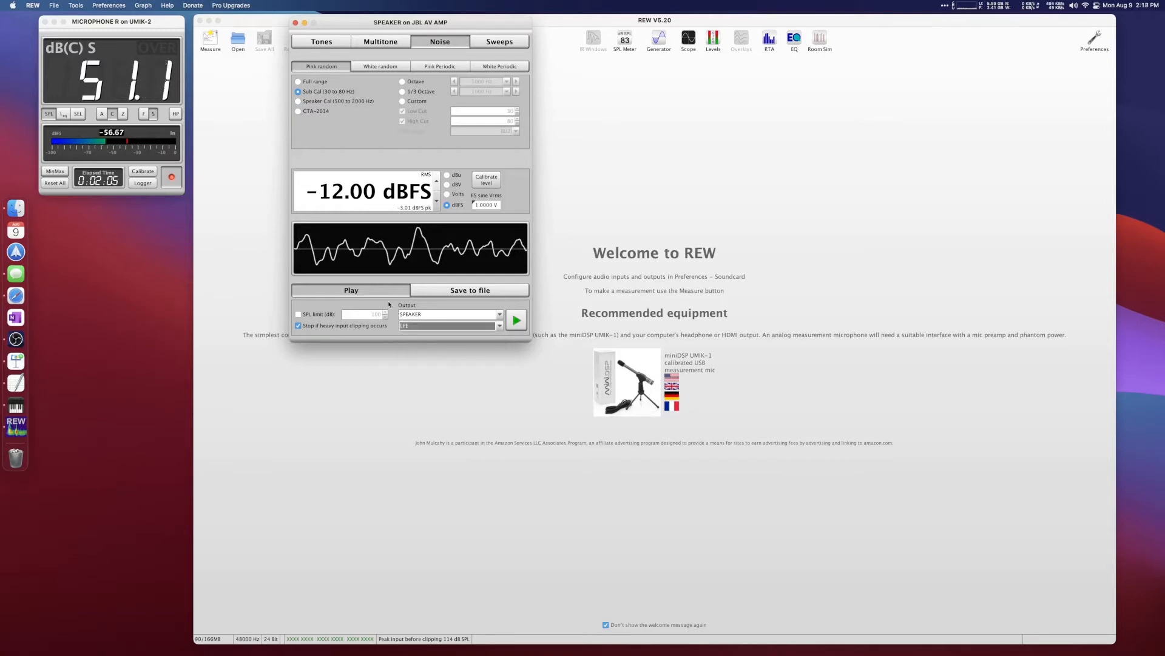
left_click(515, 323)
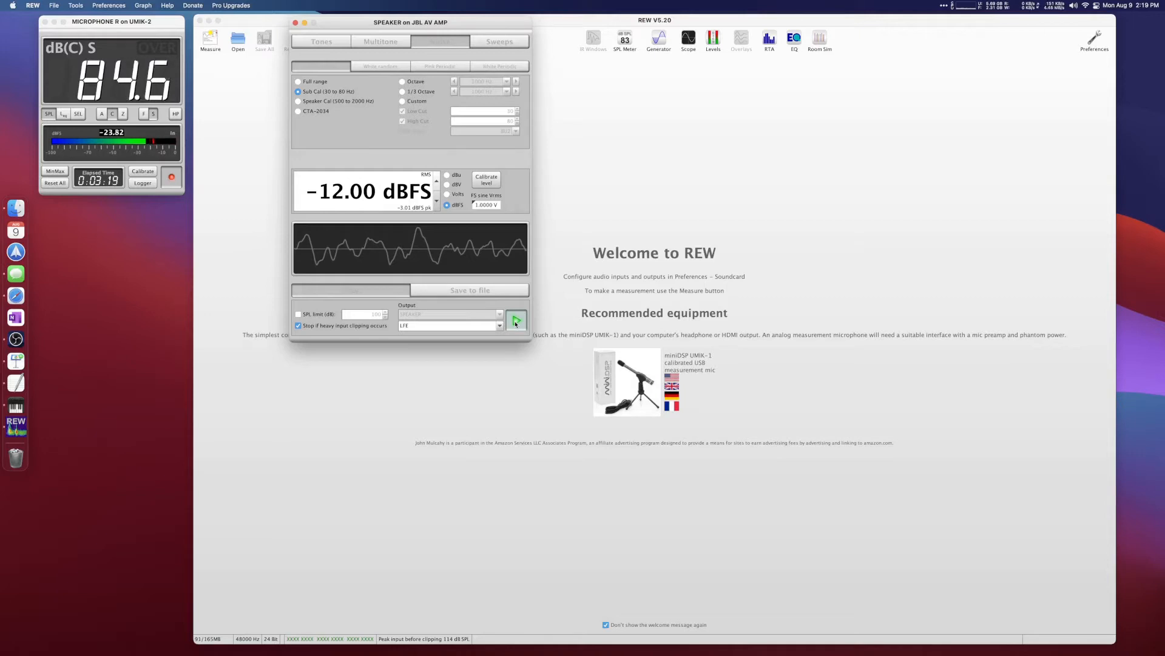
left_click(516, 320)
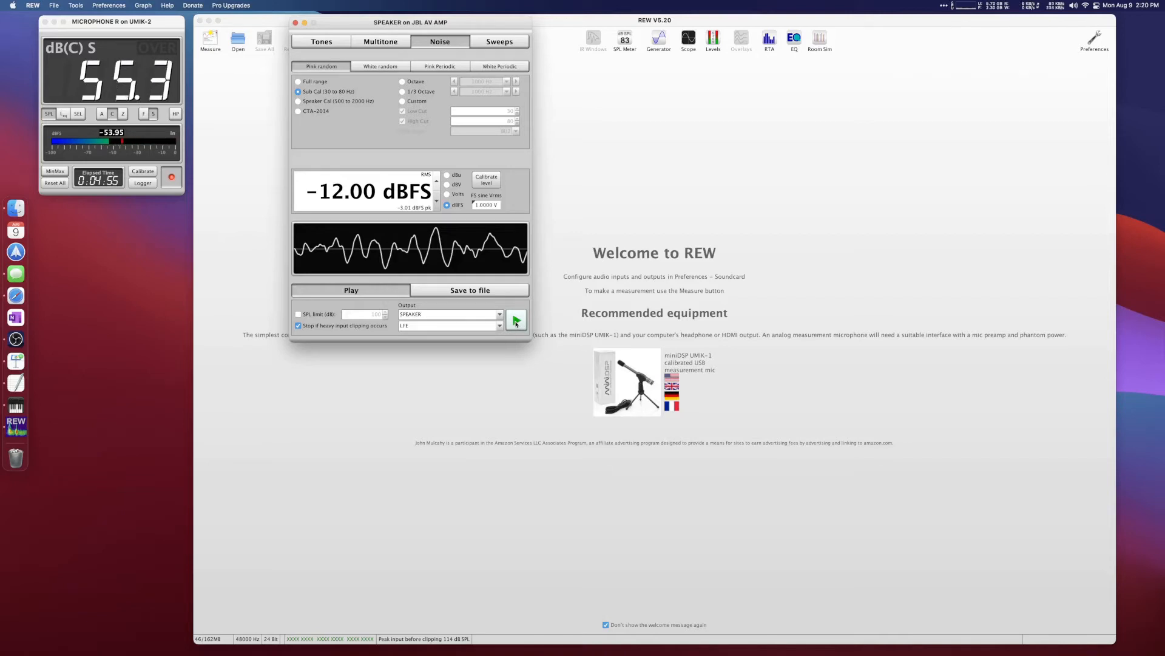
Step: Close the generator and SPL meter, and widen the main window from the dock to the screen's far edge
left_click(295, 23)
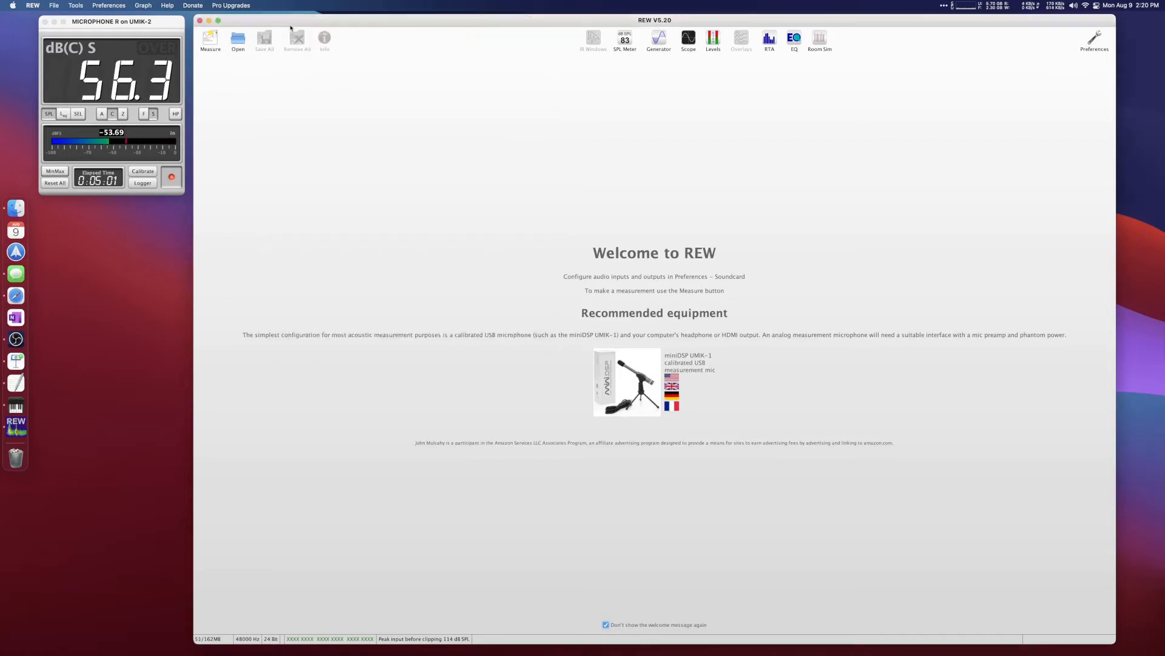
left_click(42, 21)
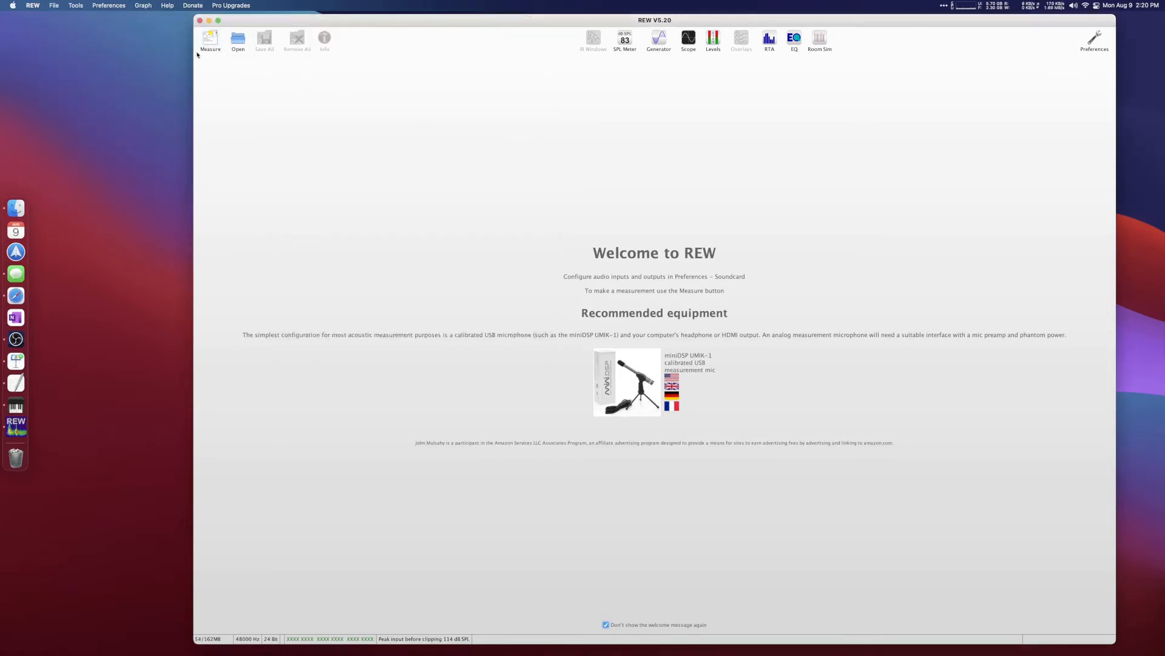
left_click_drag(194, 52, 27, 51)
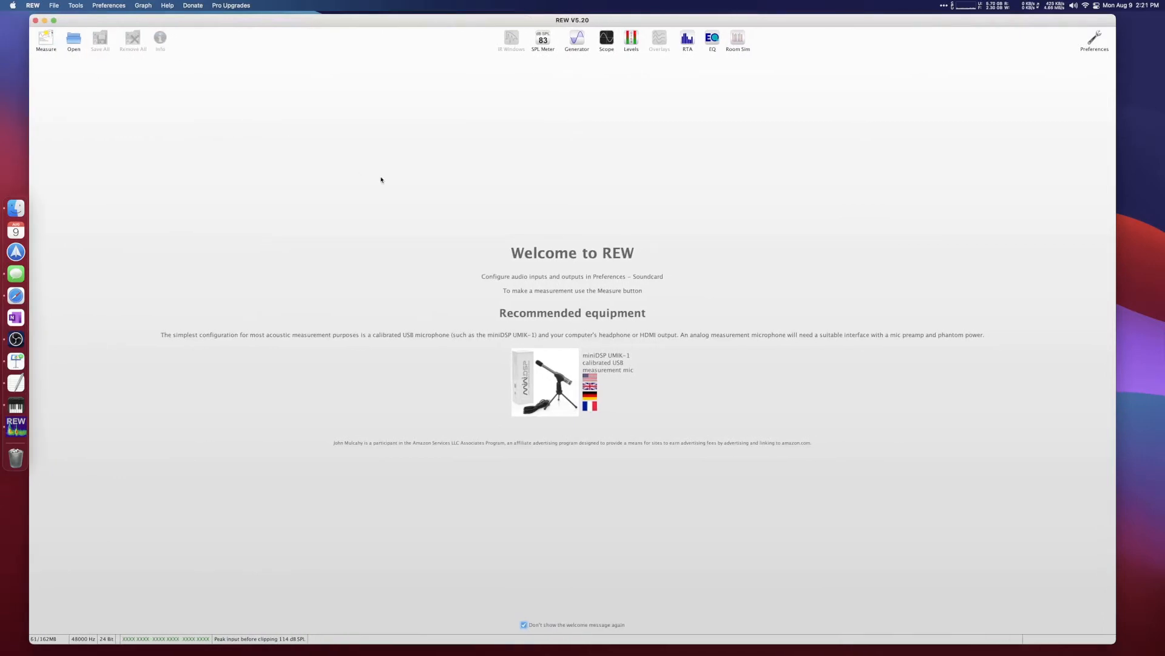
left_click_drag(1117, 227, 1163, 219)
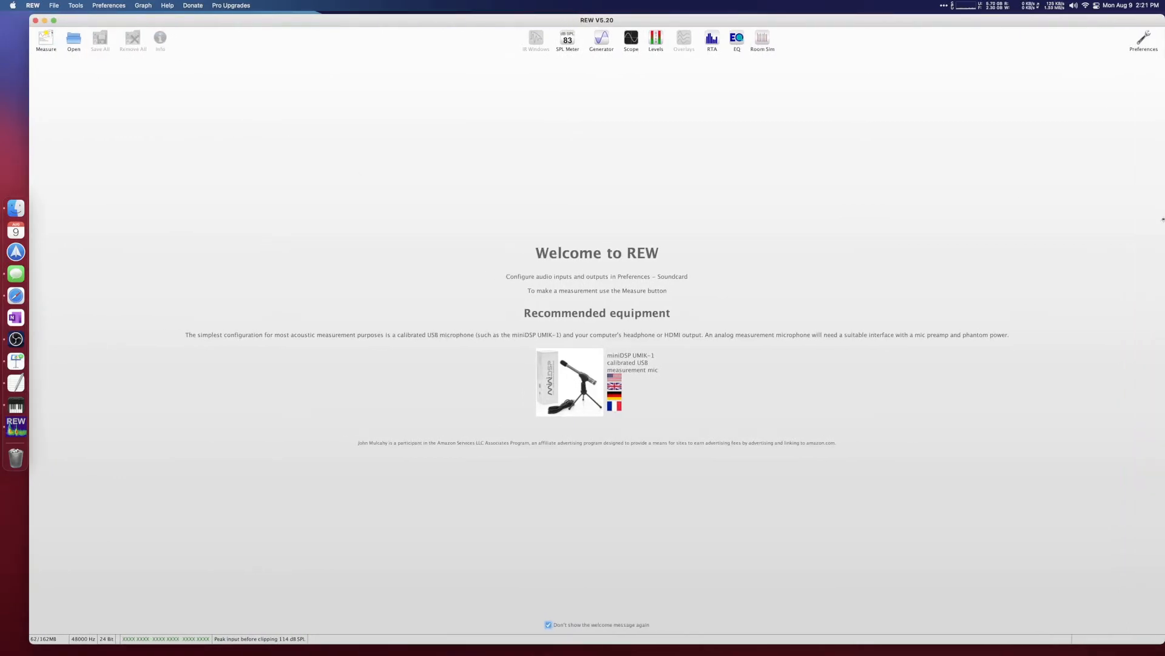
Step: Start a new SPL sweep measurement setup and name it Subs, using the name as entered
left_click(45, 39)
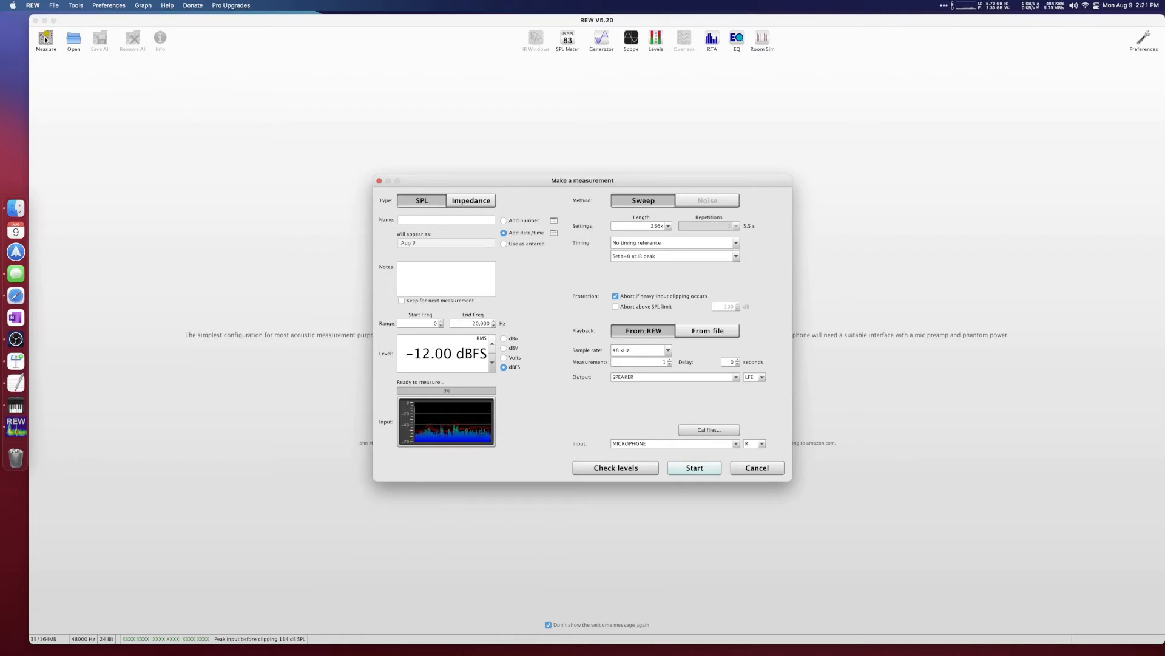
left_click(429, 221)
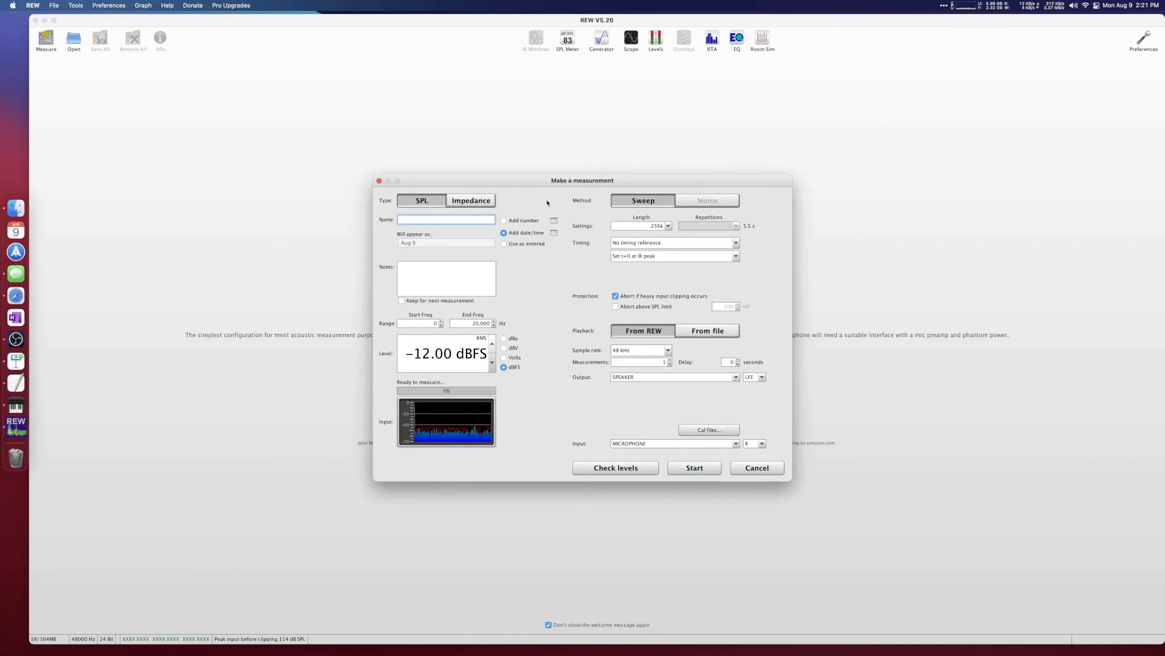
type("Subs")
key("Tab")
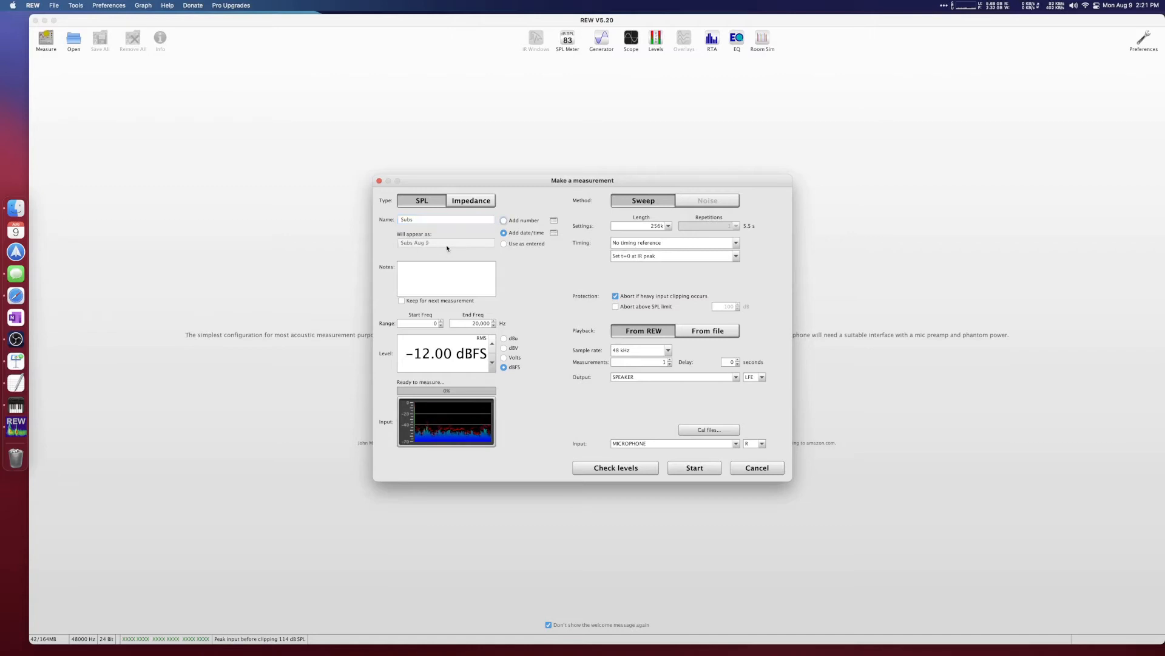
left_click(504, 244)
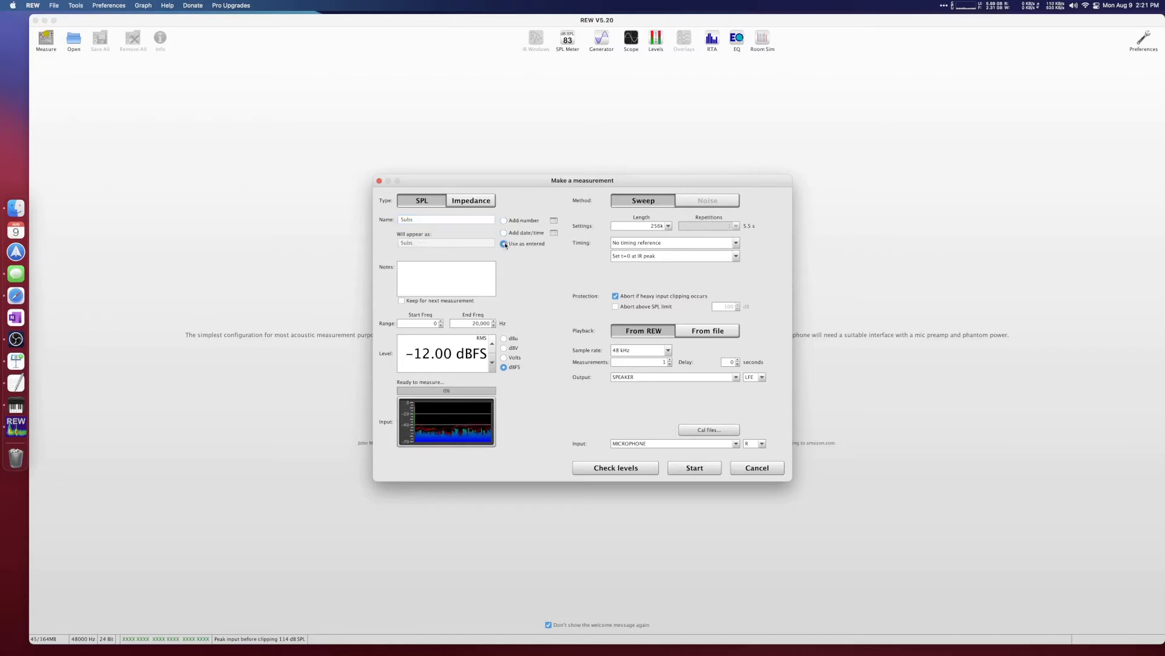
Step: Add the note "My first measurement" to the Subs measurement
double_click(442, 218)
left_click(423, 278)
type("My")
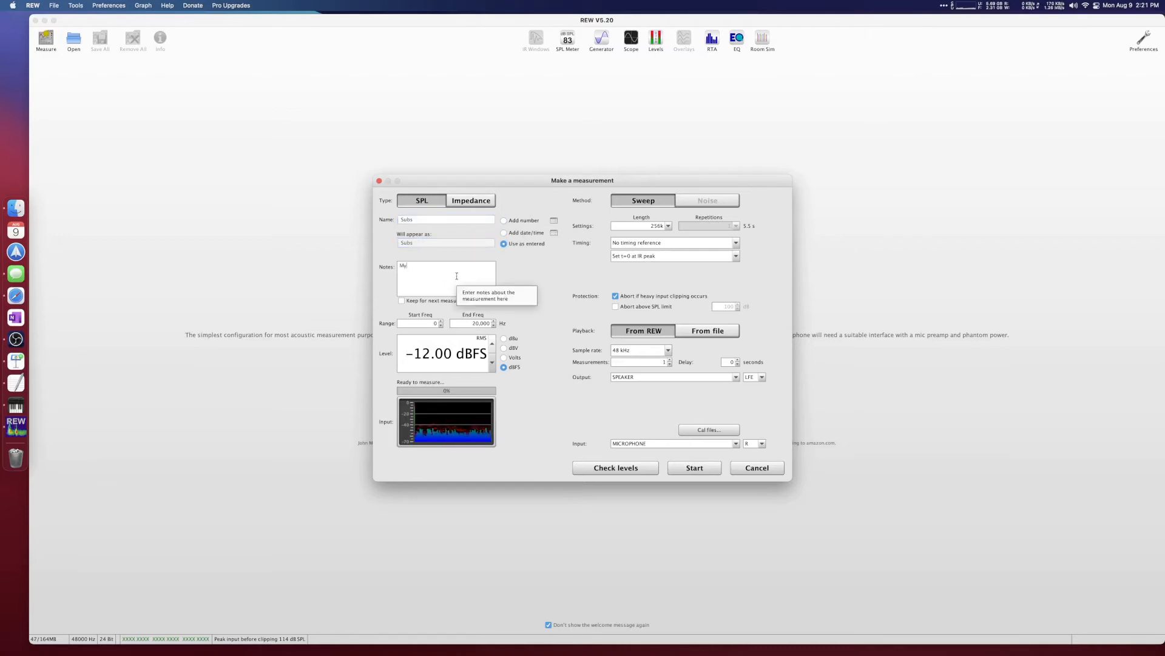
type(" first measurement")
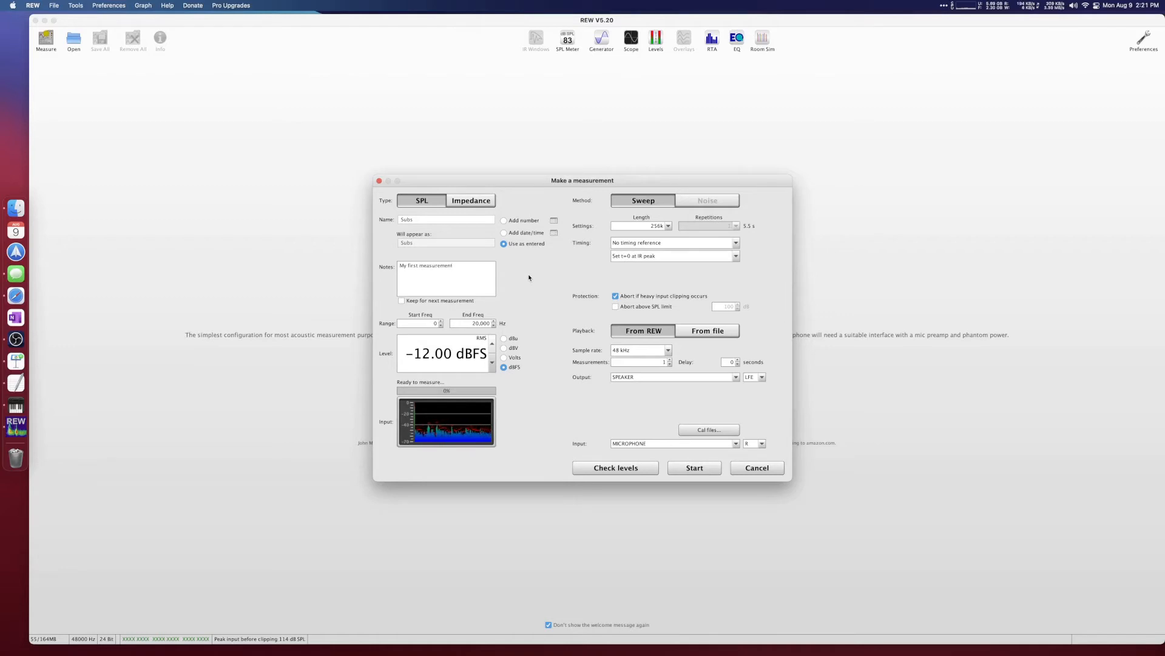
Step: Set the sweep range from 10 to 300 Hz and leave the notes not kept for the next measurement
left_click(470, 323)
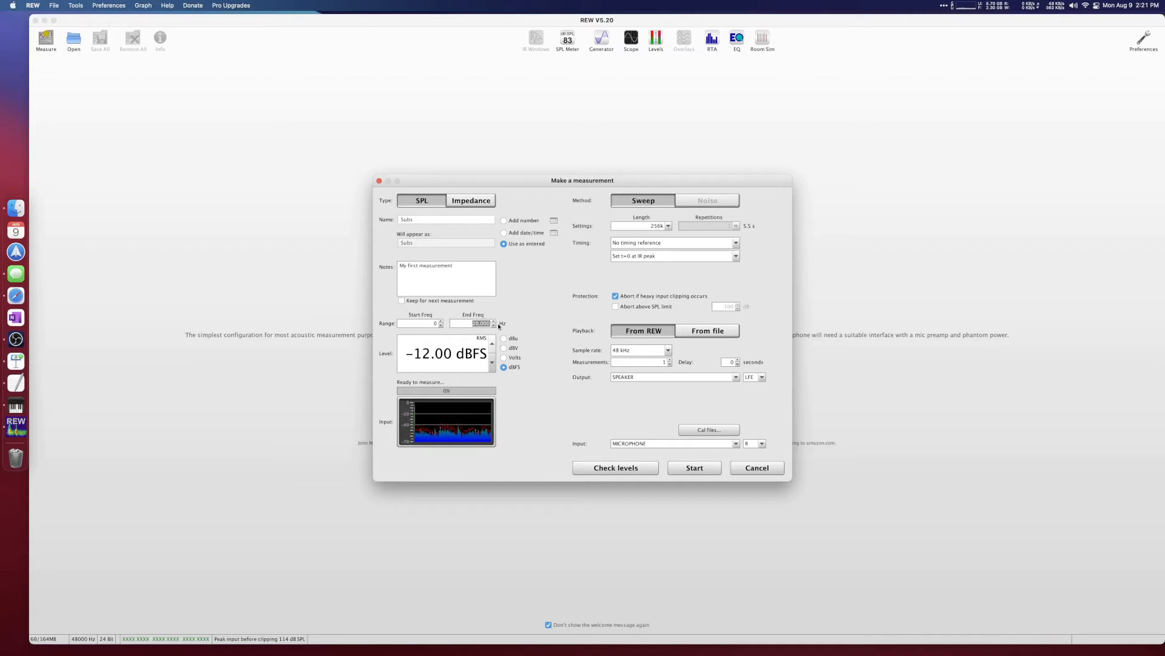
left_click(428, 323)
key("Tab")
type("300")
key("space")
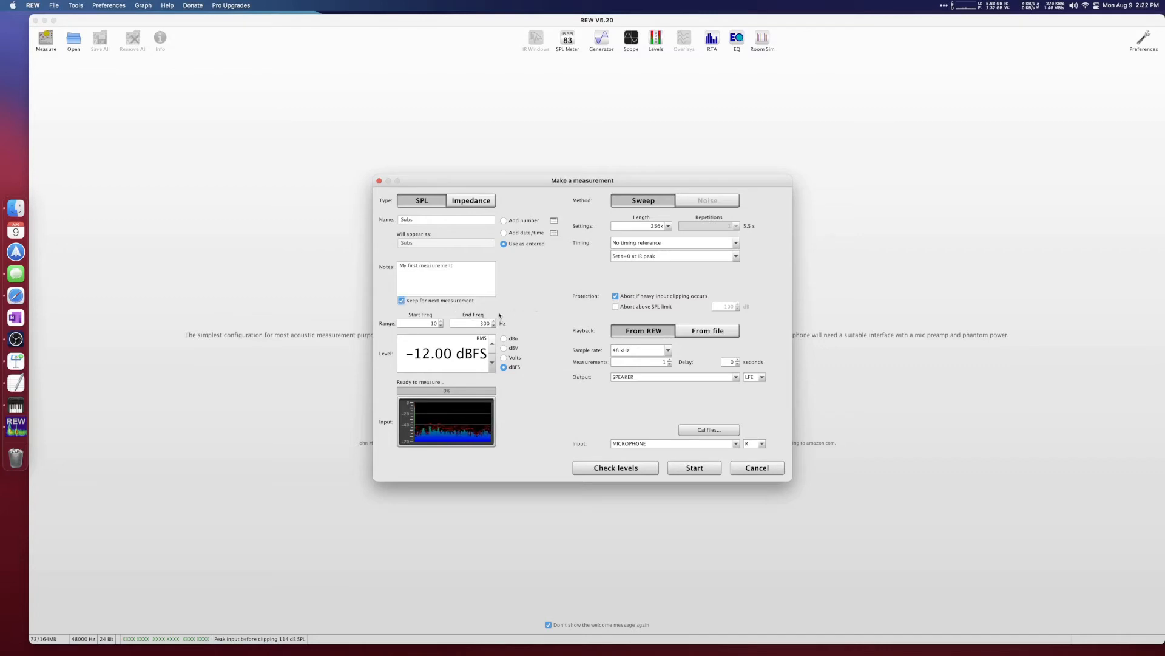
left_click(424, 300)
Step: Use an acoustic timing reference for the Subs measurement and run the sweep through the LFE output
left_click(735, 243)
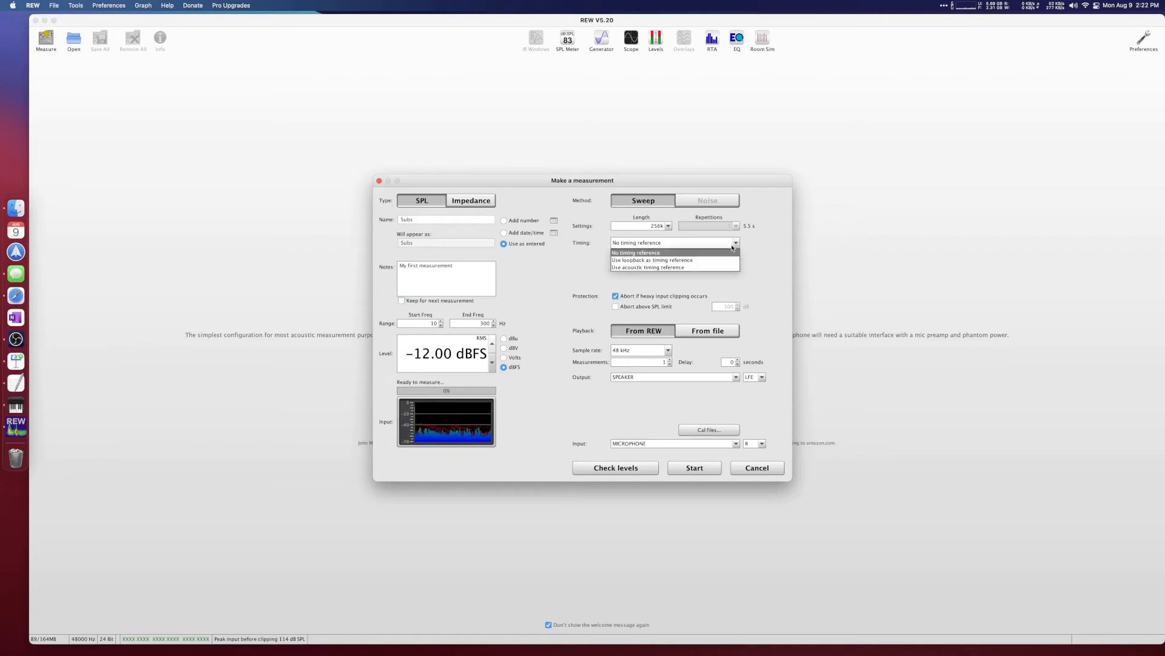
left_click(706, 268)
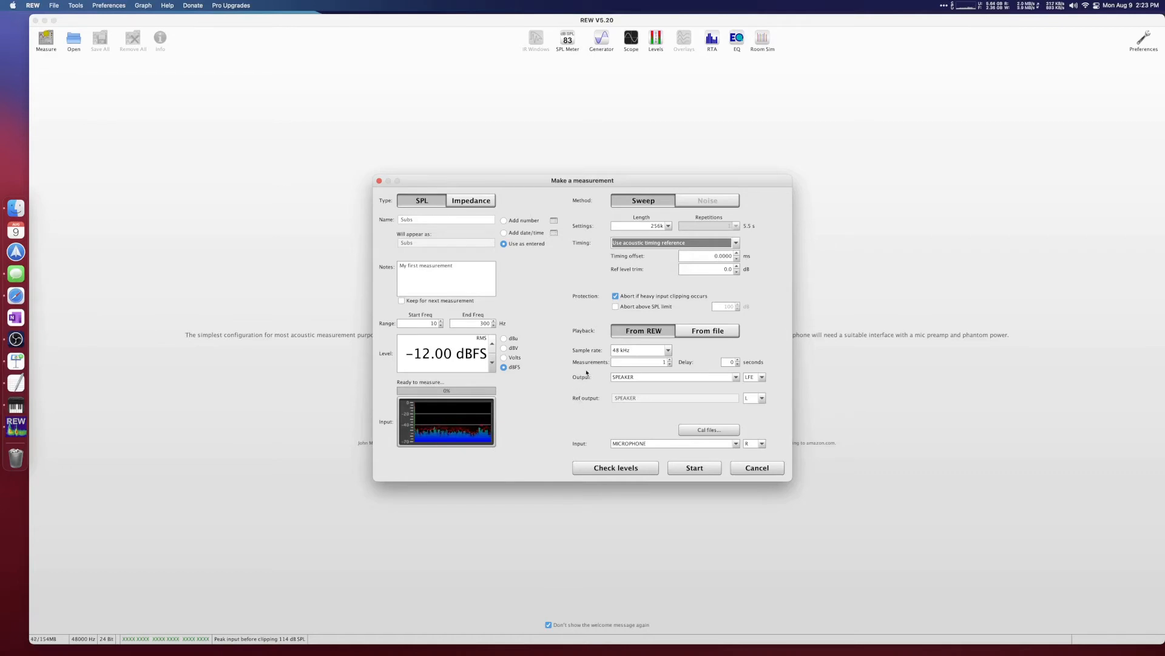
left_click(762, 378)
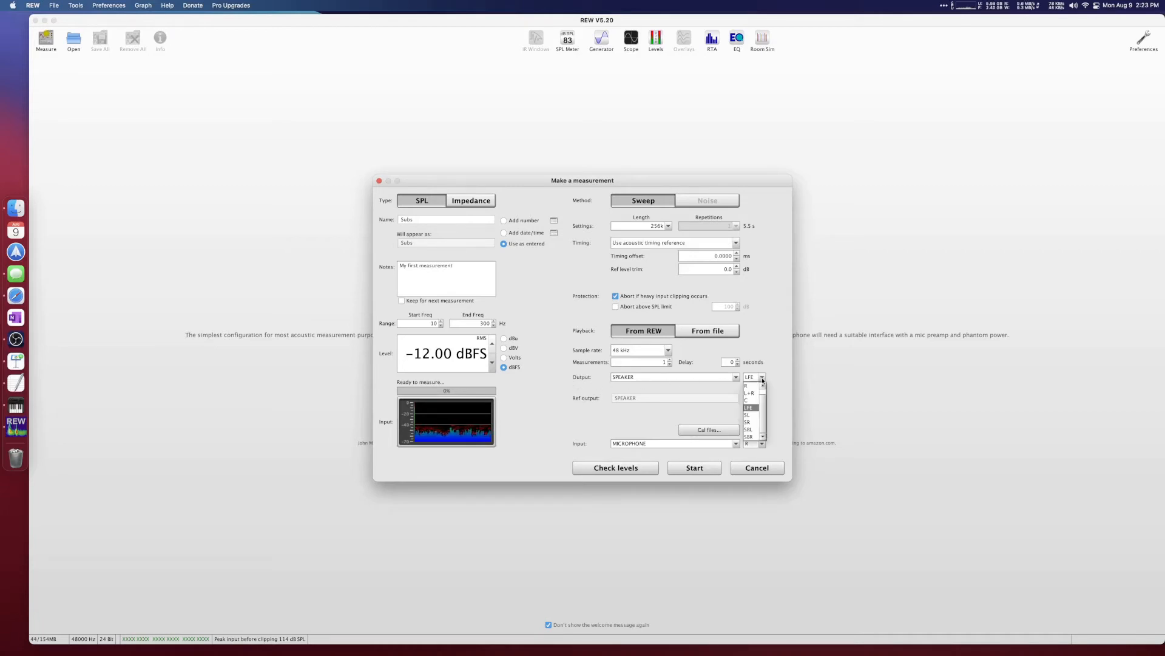
left_click(753, 407)
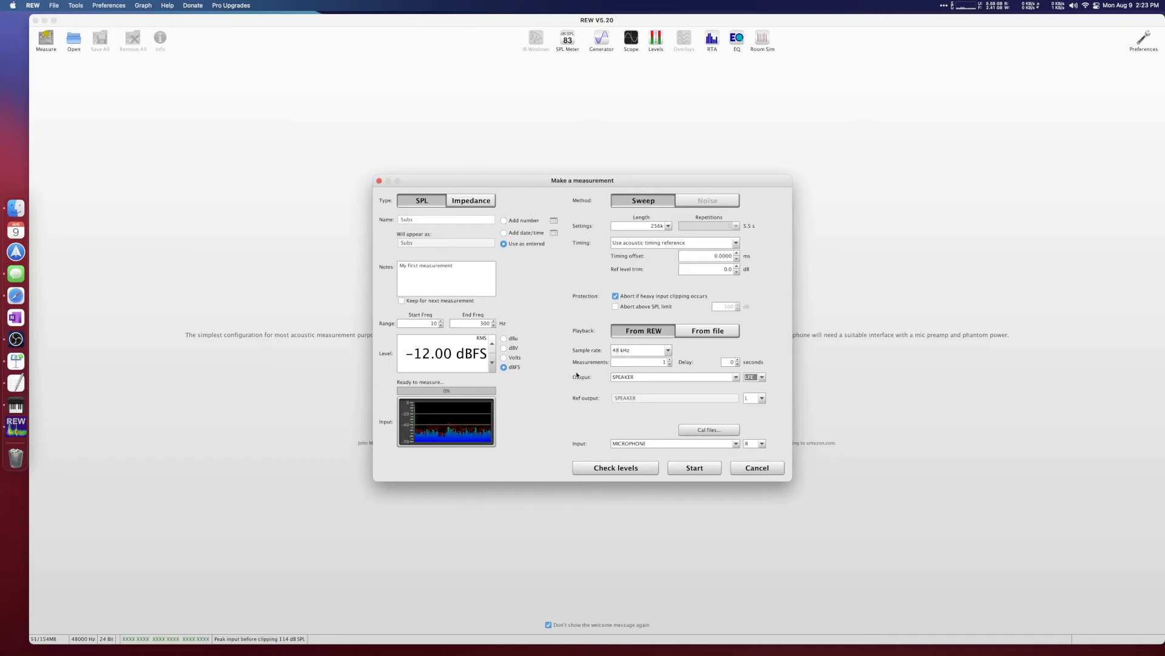
left_click(695, 468)
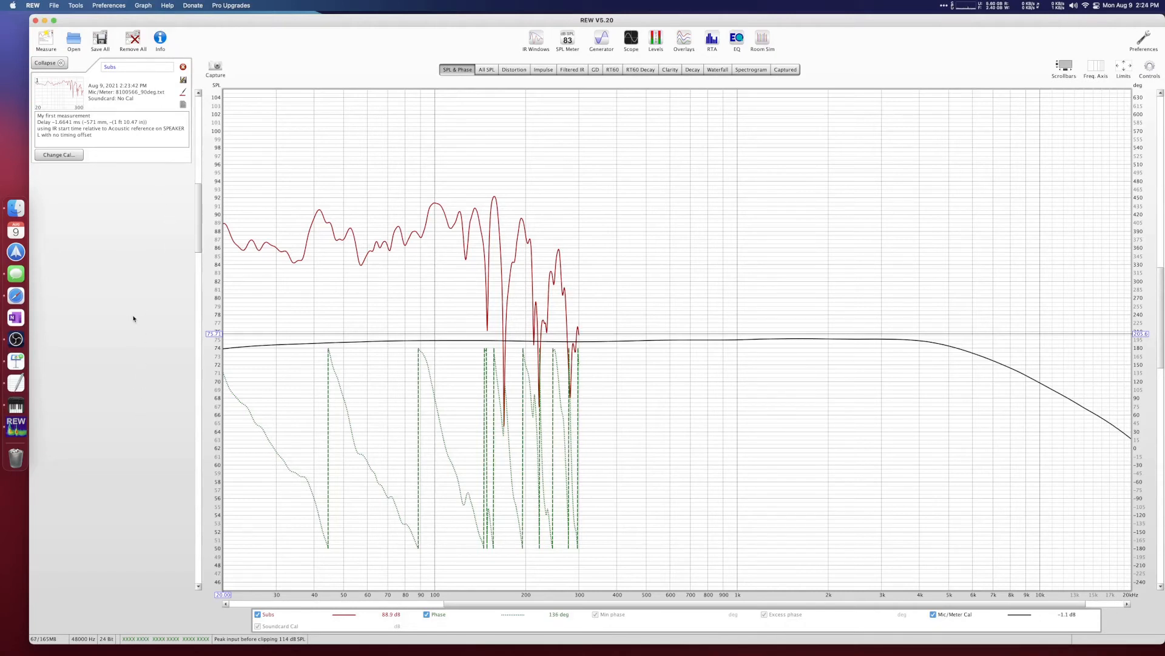
Step: Examine the Subs measurement's notes for the delay relative to the acoustic reference
double_click(126, 67)
left_click_drag(100, 116, 35, 127)
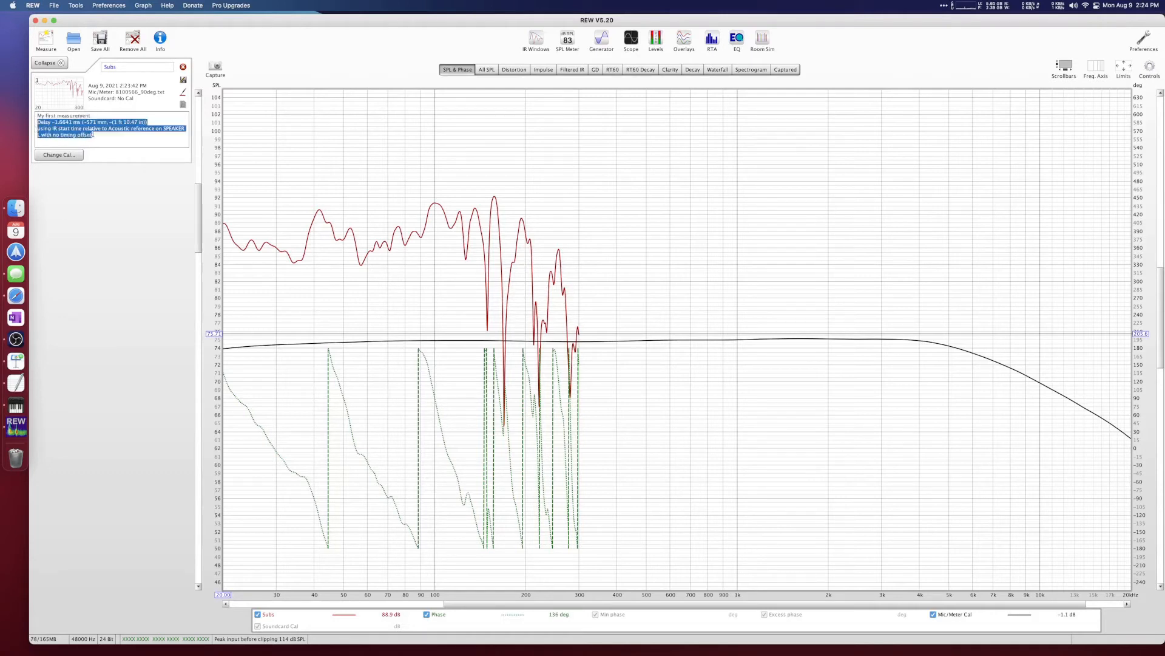
left_click(93, 135)
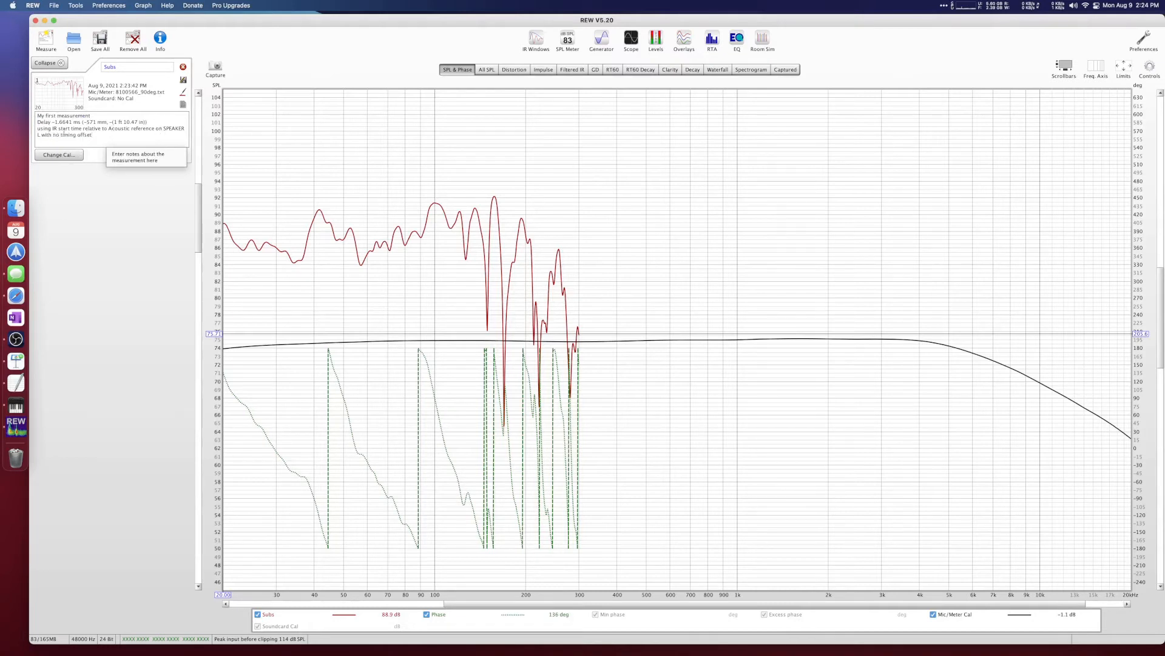
left_click_drag(52, 122, 80, 122)
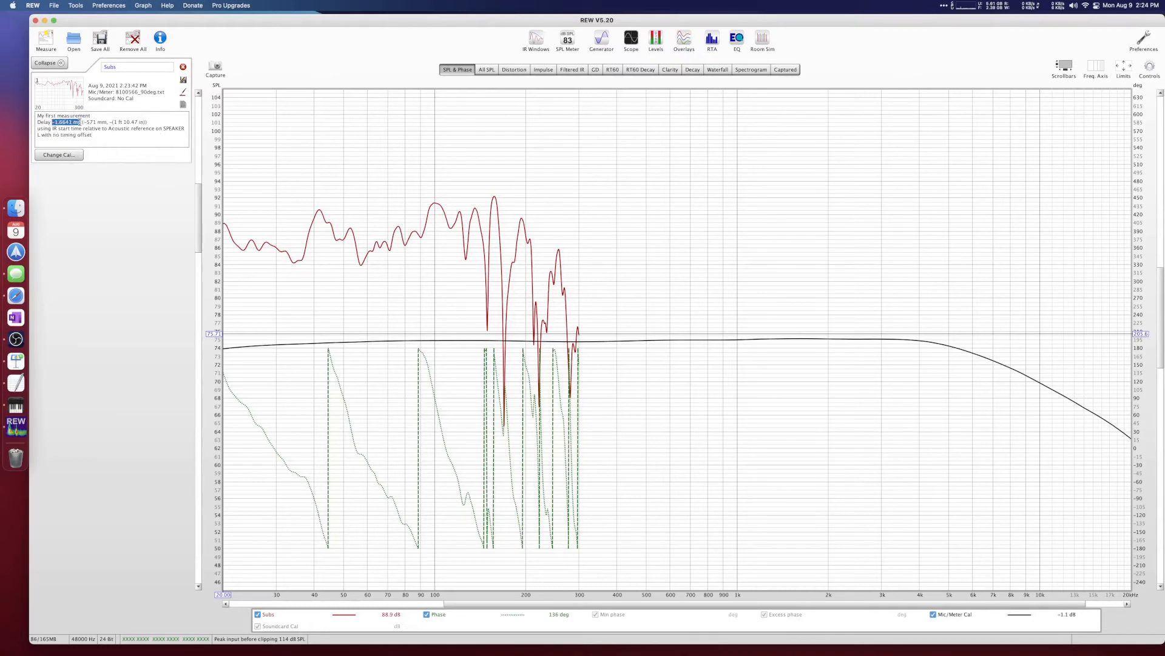
left_click(109, 144)
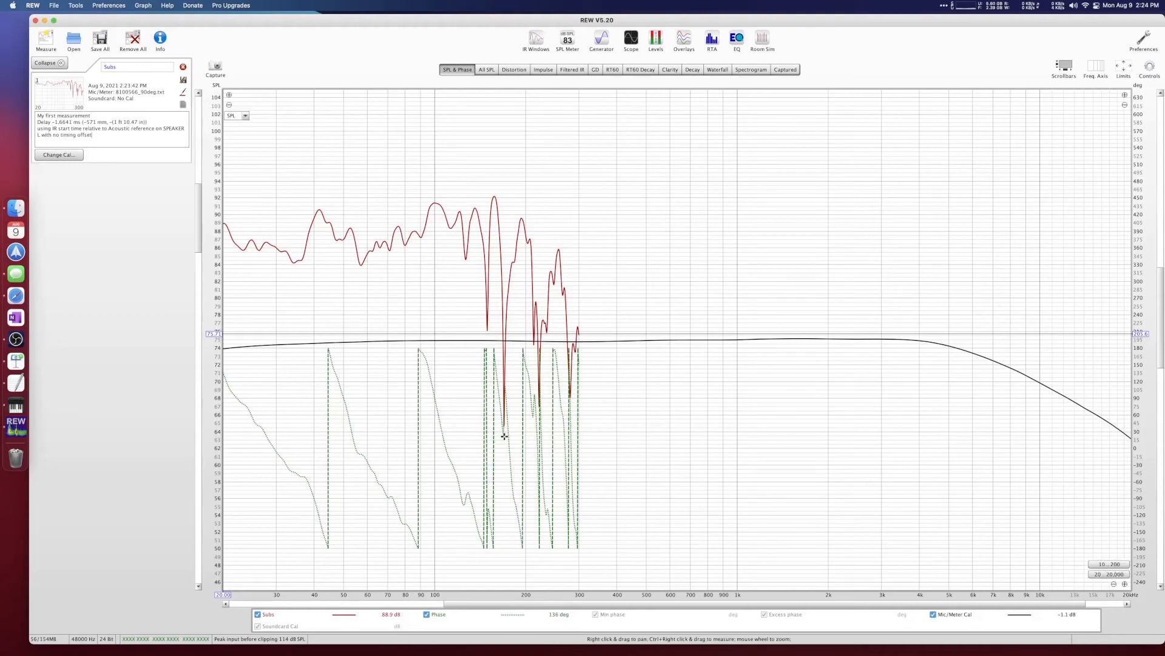
Step: Show the All SPL graph and limit its frequency axis to 10 to 300 Hz
left_click(485, 69)
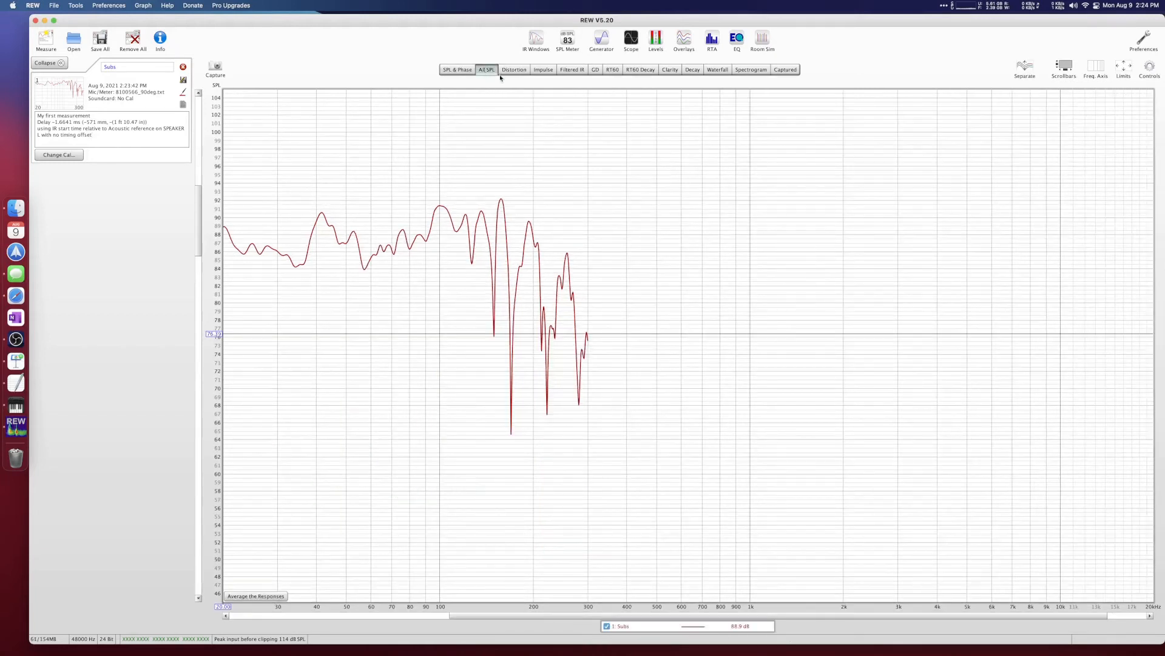
mouse_move(1055, 101)
left_click(1124, 66)
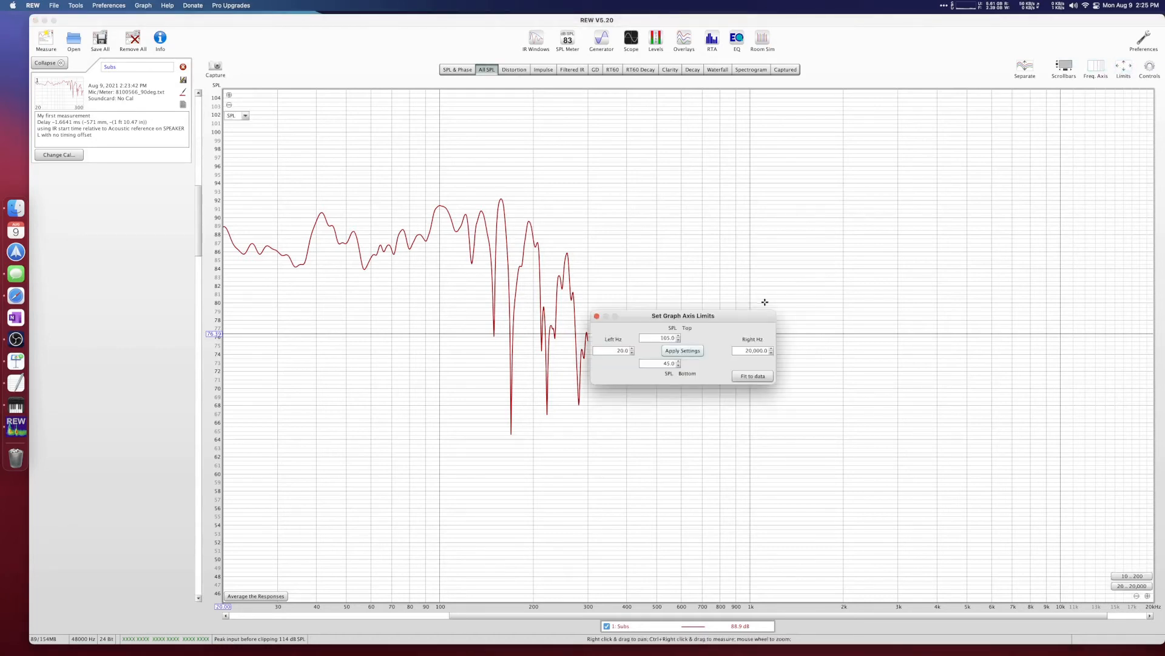
left_click(618, 351)
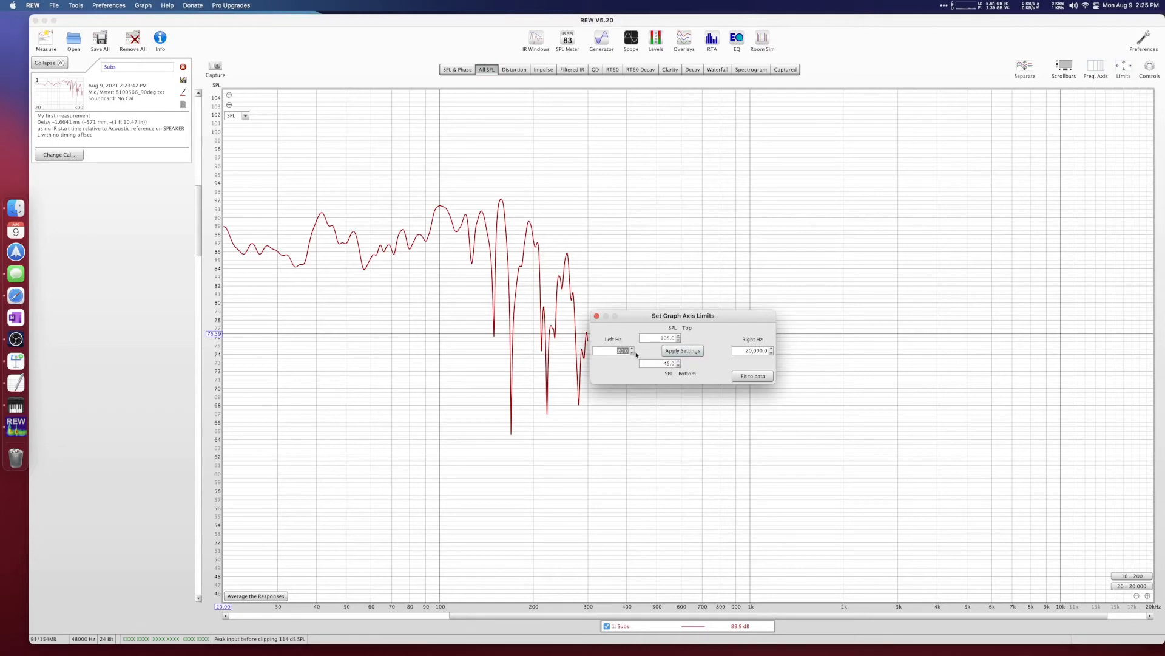
type("10")
key("Return")
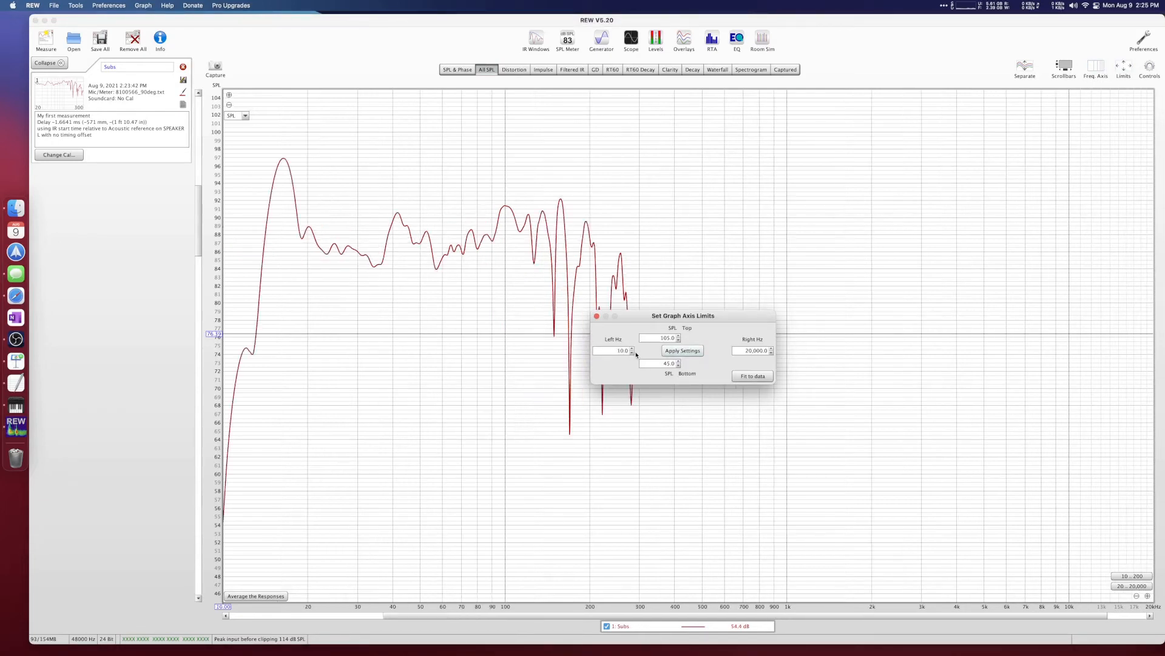
left_click(756, 351)
type("300")
key("Tab")
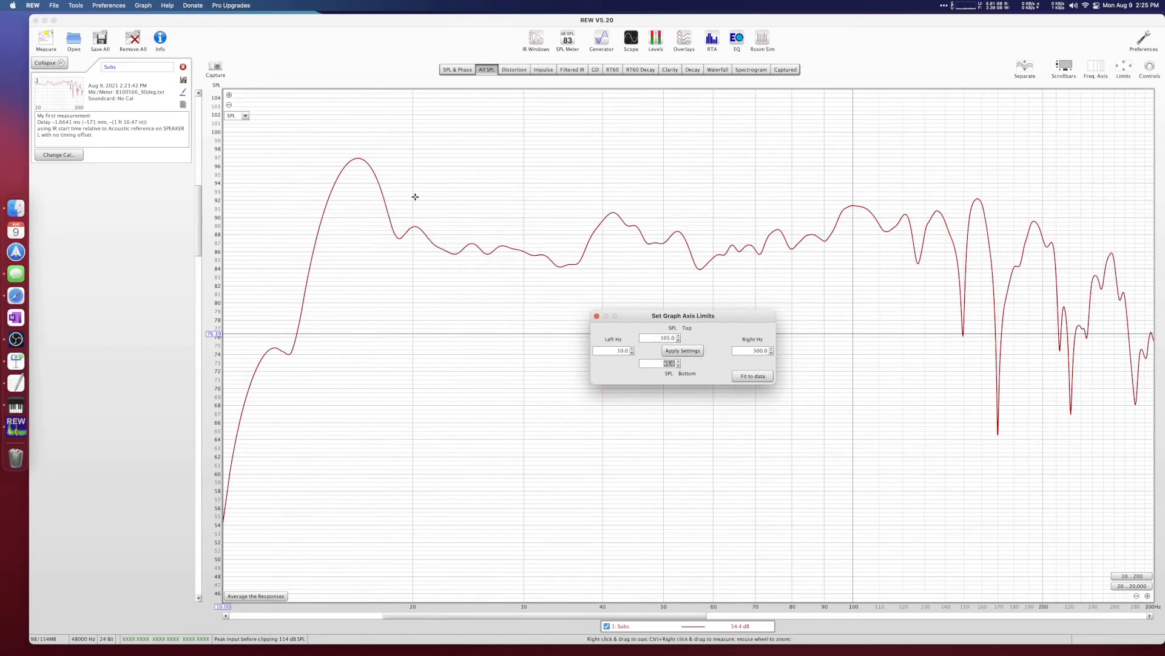
Step: Set the graph's SPL limits to 100 dB at the top and 60 dB at the bottom, and shrink the main window
left_click(652, 337)
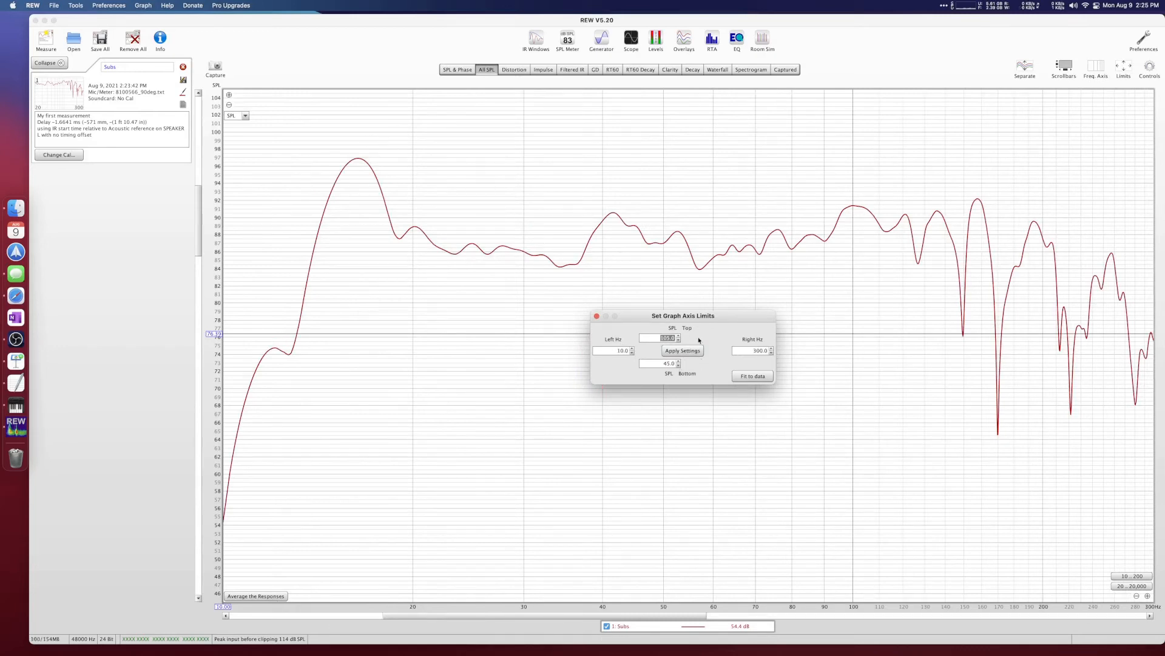
type("100")
key("Tab")
key("Tab")
key("Tab")
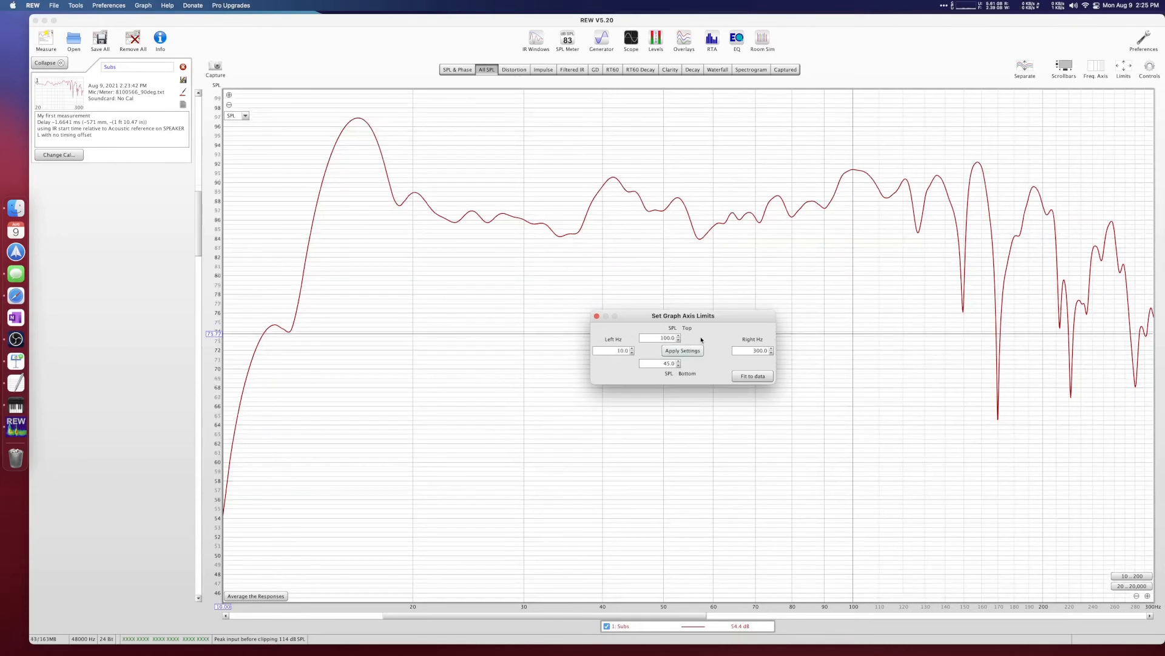
left_click(664, 363)
type("60")
key("Return")
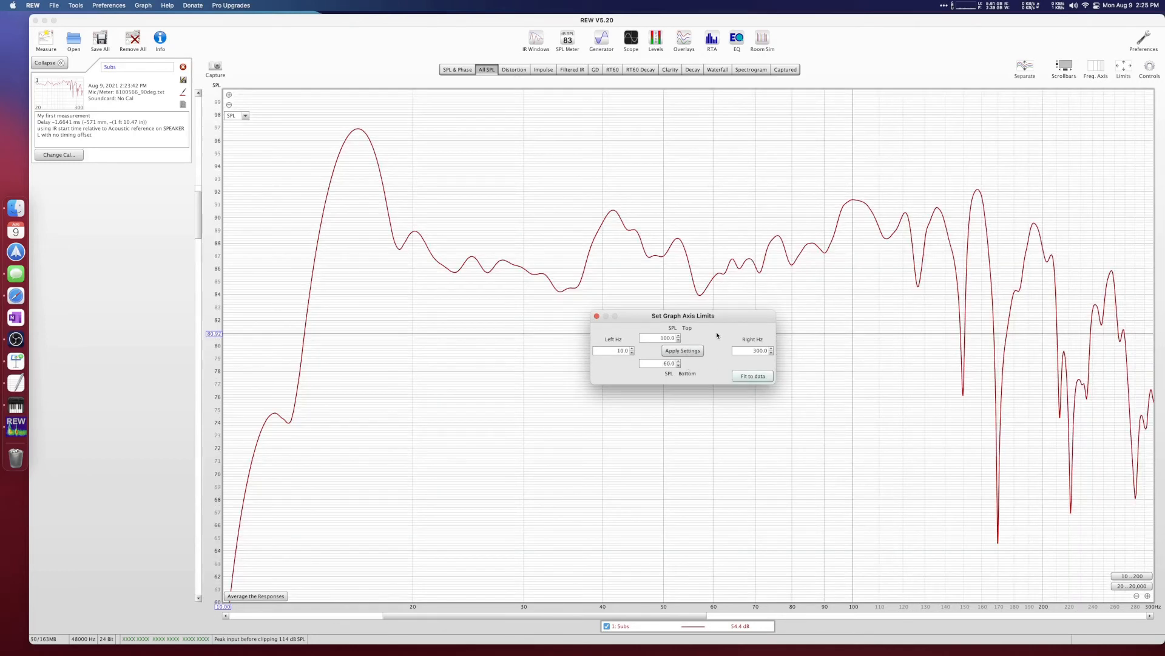
left_click(596, 315)
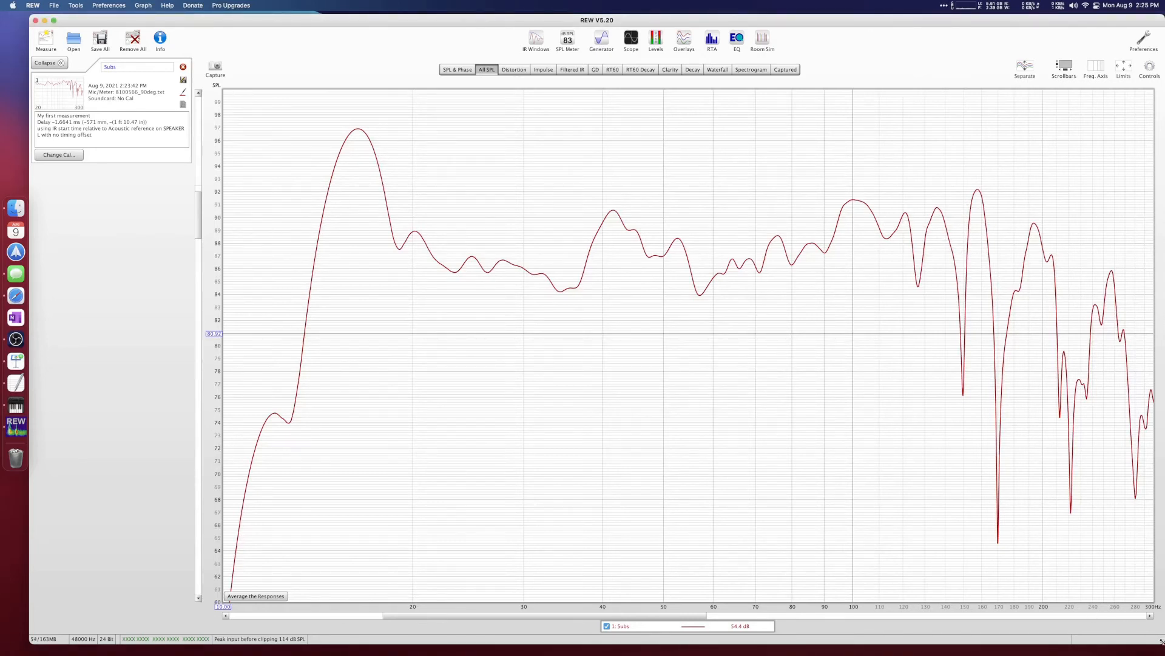
left_click_drag(1161, 640, 890, 425)
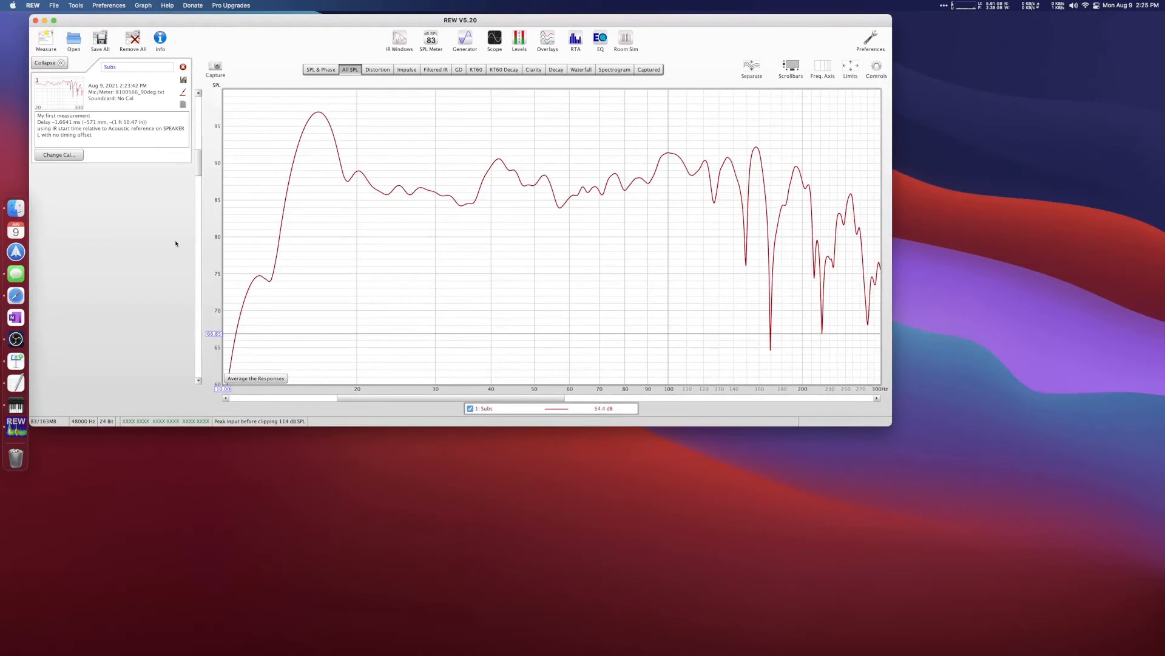
Step: Set up a new sweep measurement named Left with an end frequency of 20,000 Hz
mouse_move(232, 195)
left_click(46, 40)
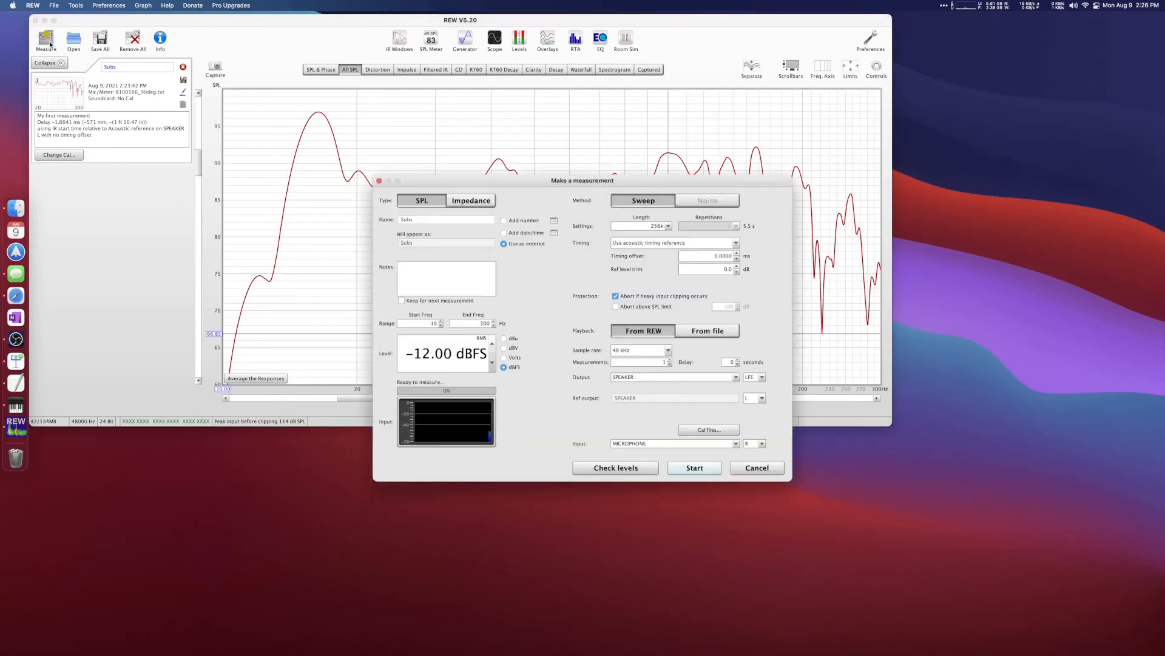
double_click(432, 221)
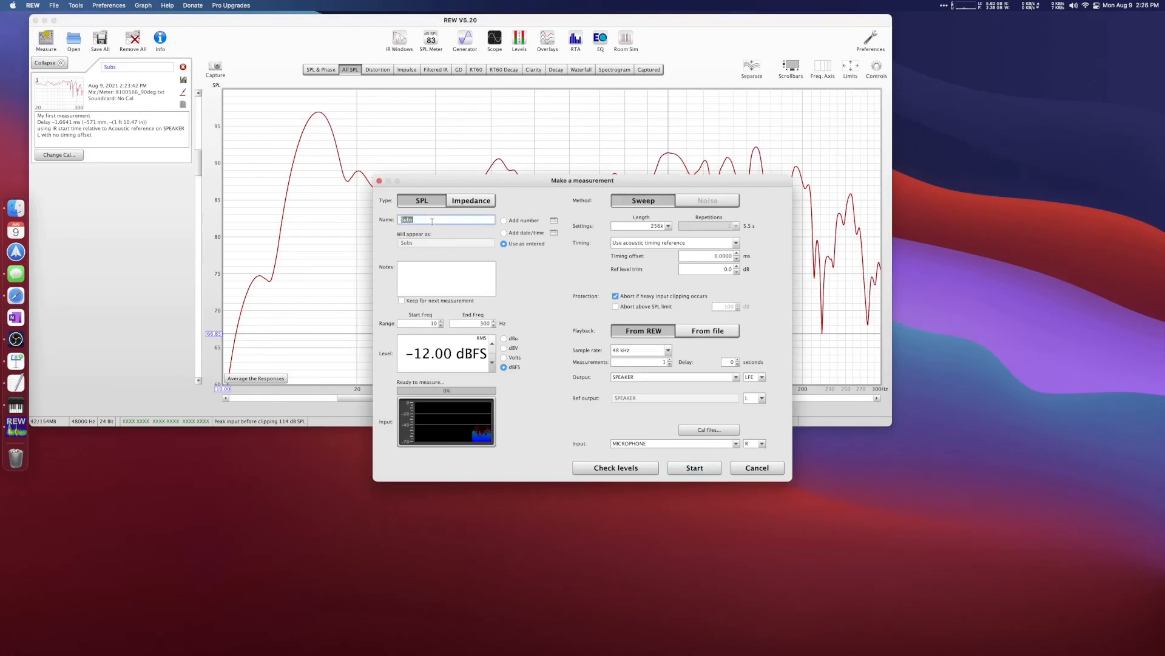
type("Left")
key("Tab")
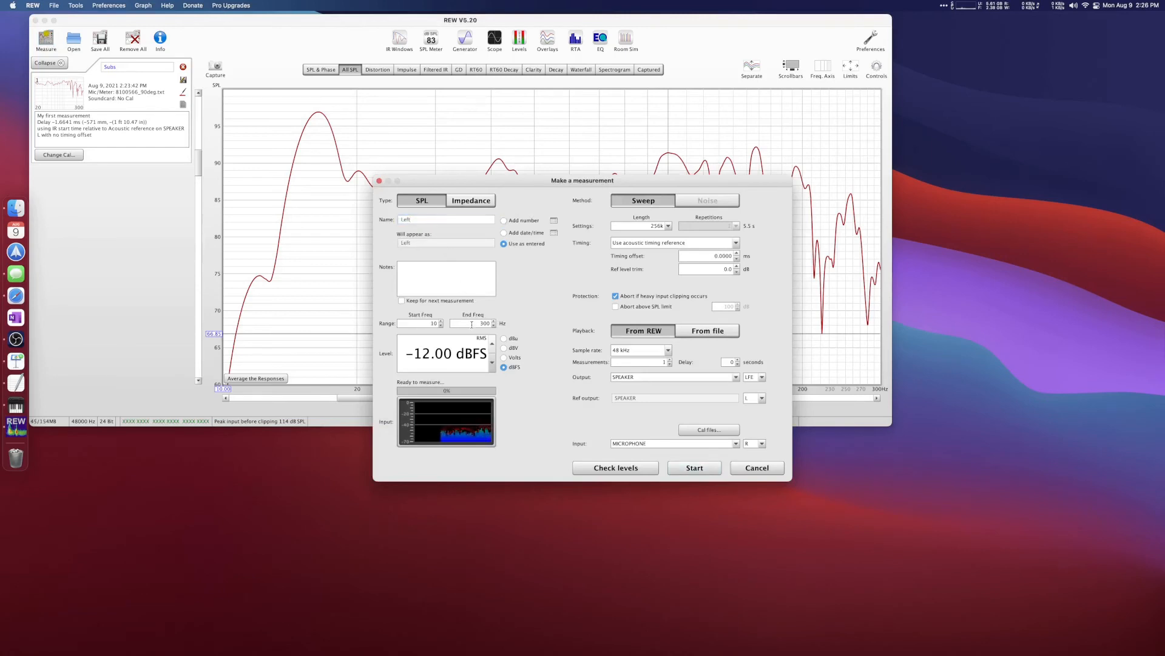
left_click_drag(472, 324, 517, 329)
type("20,000")
key("Tab")
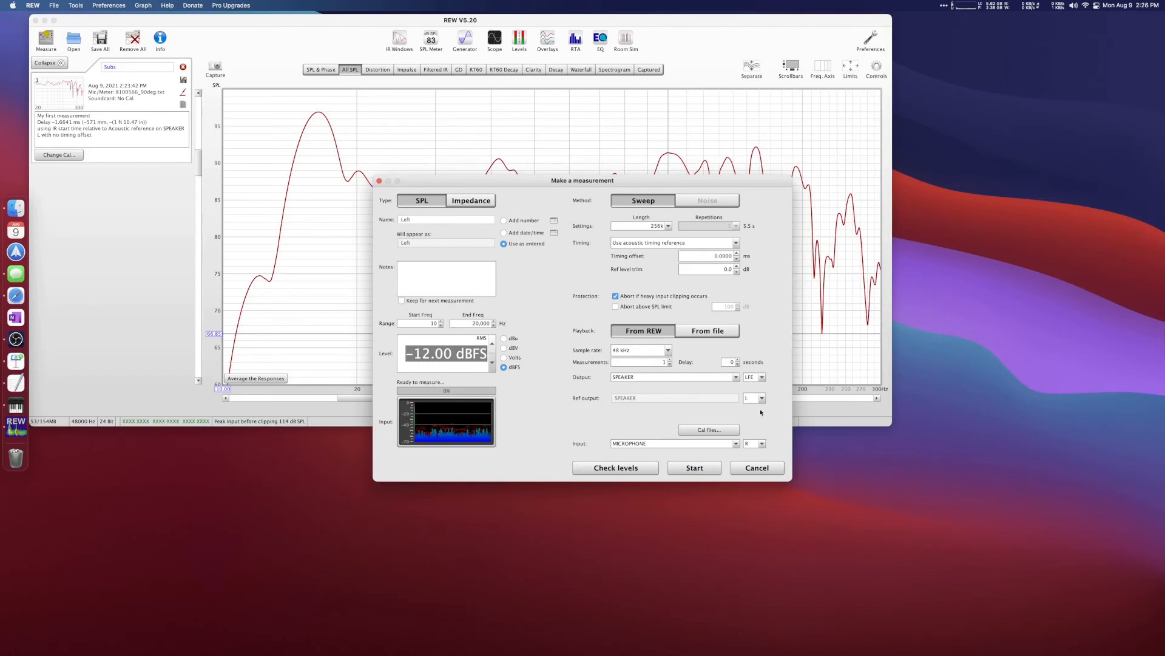
Step: Run the Left sweep through the L output and compare both curves' peaks at about 41 Hz with the graph cursor
left_click(762, 380)
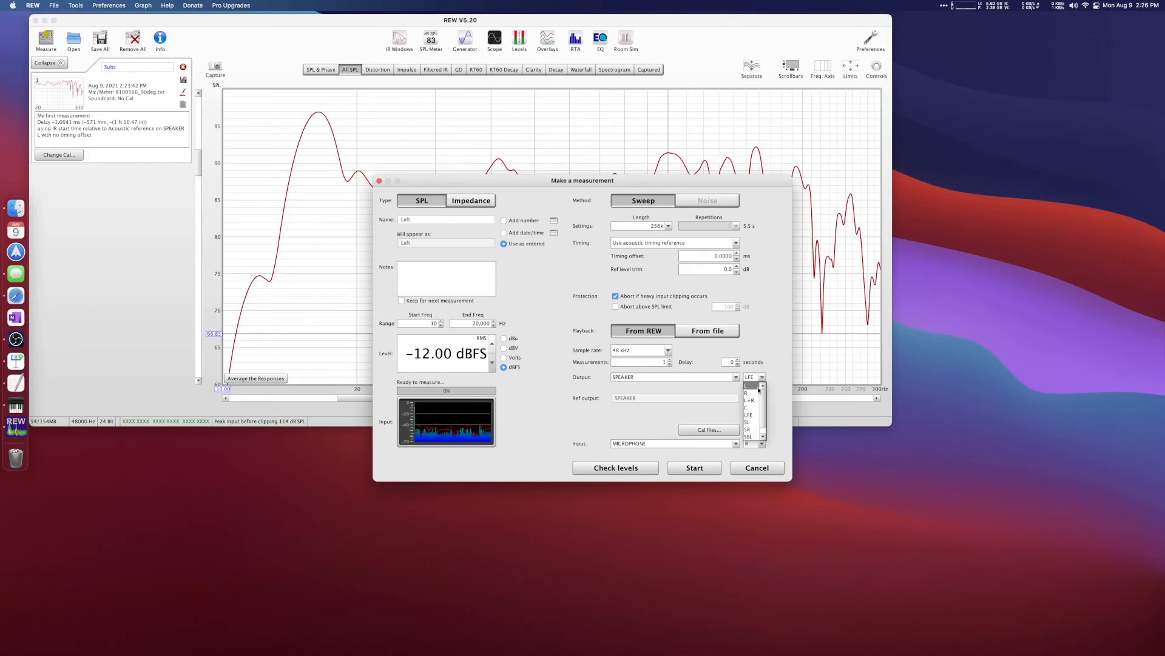
left_click(758, 391)
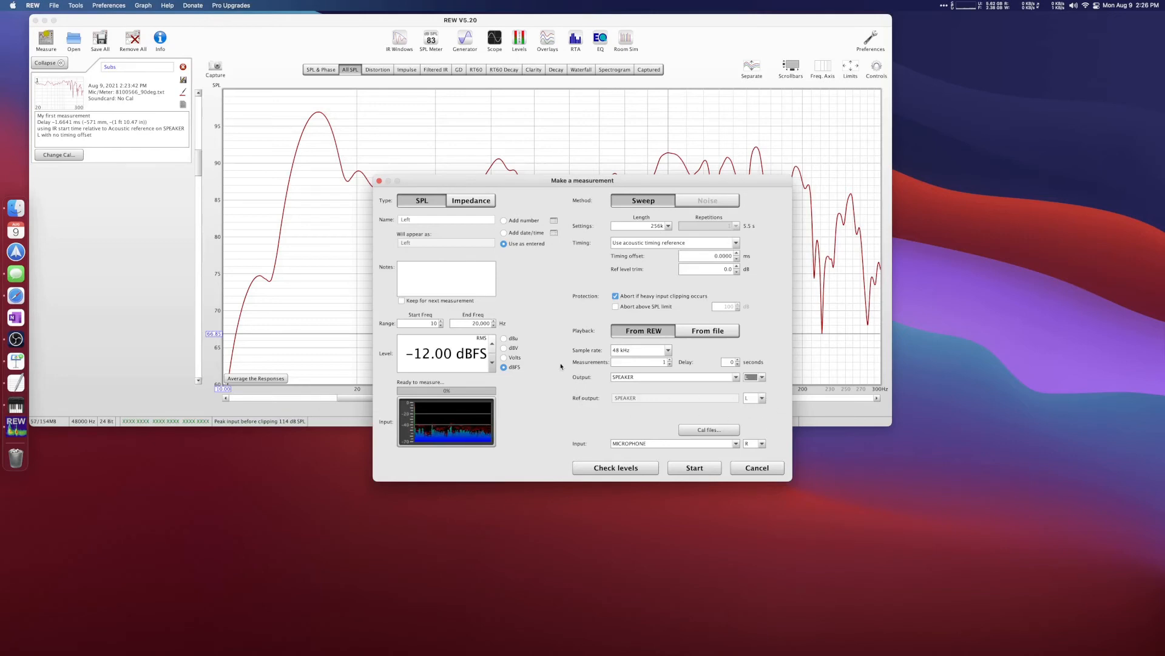
left_click(693, 469)
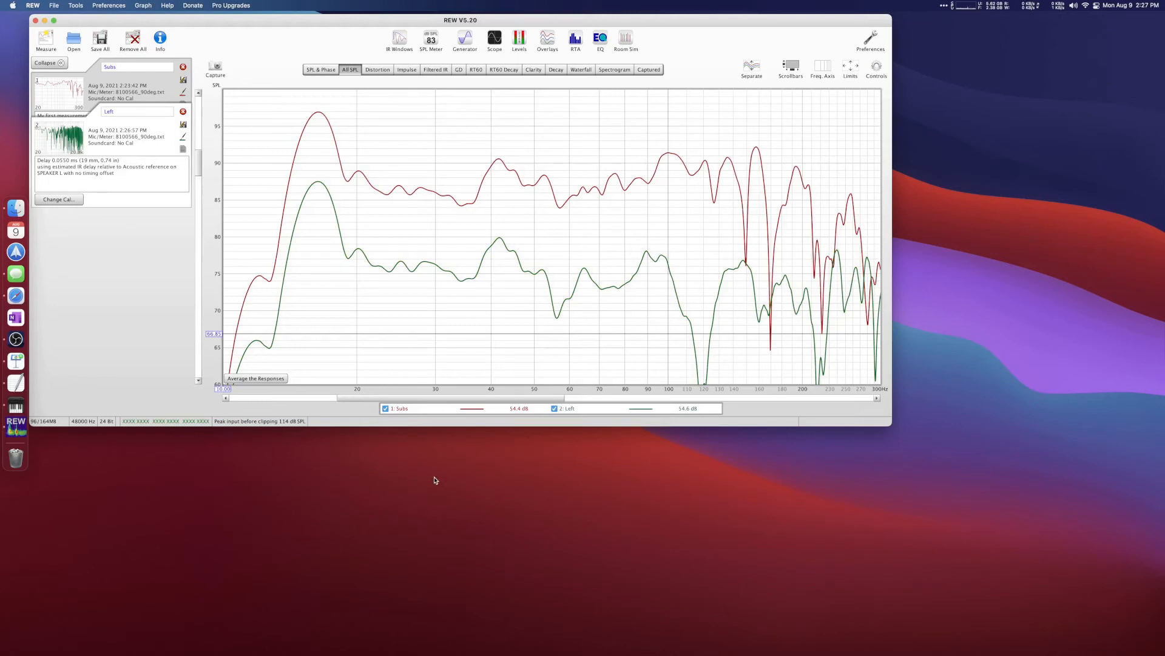
left_click(500, 237)
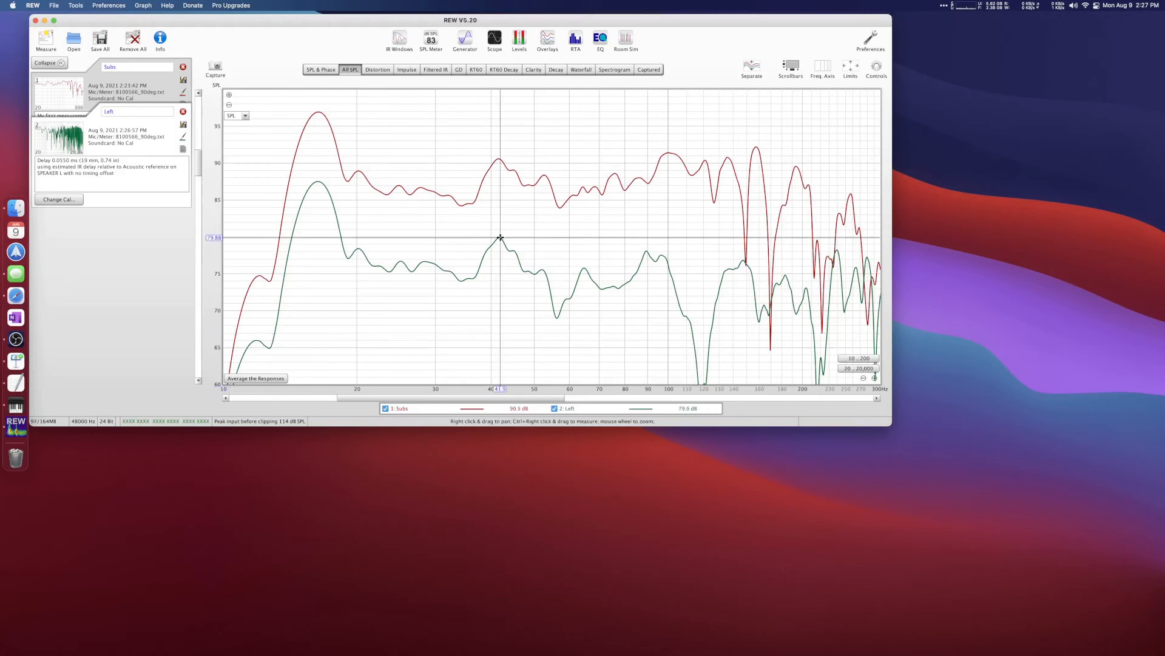
left_click(499, 159)
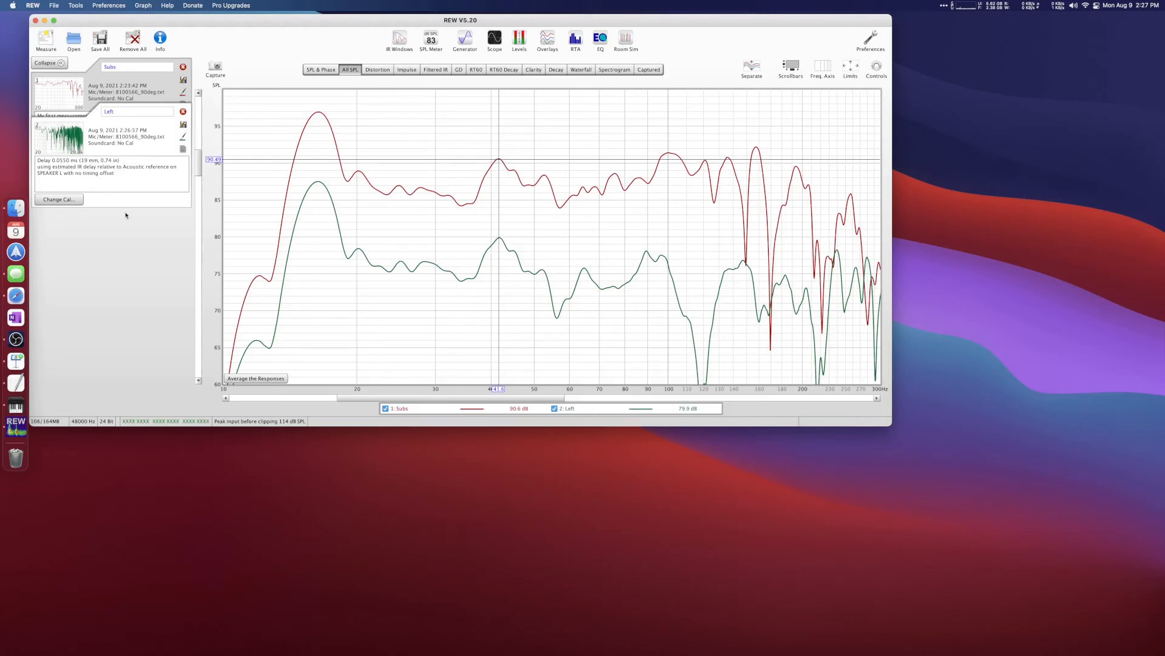
Step: Start another sweep measurement setup and name it Center
left_click(52, 48)
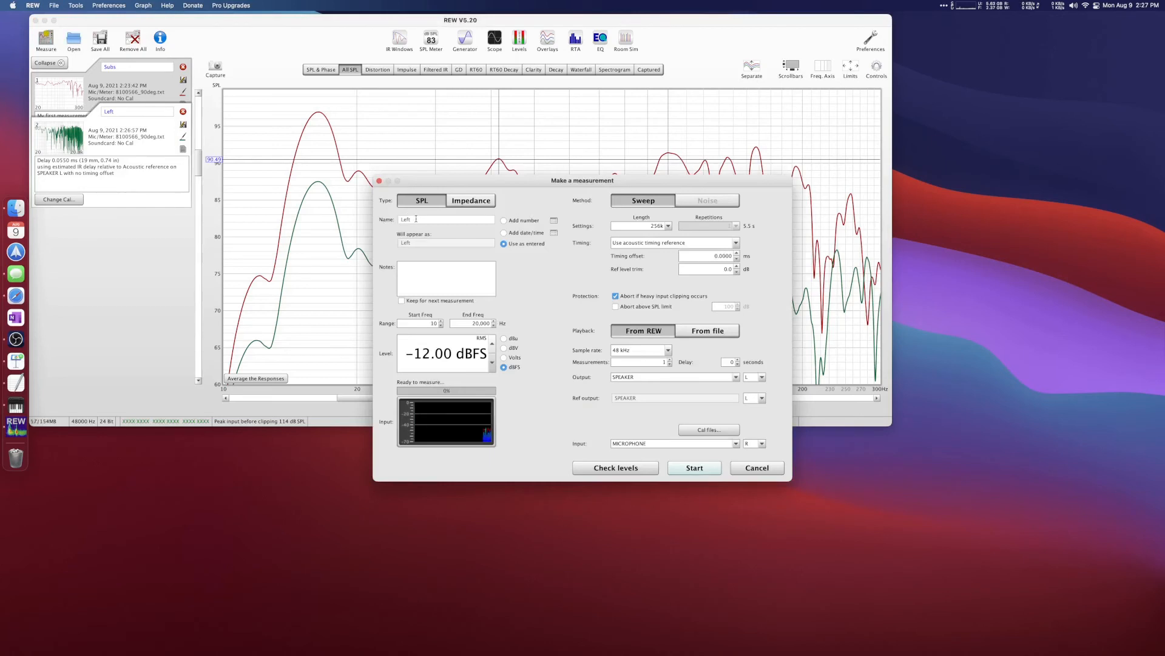
key("super+a")
type("C")
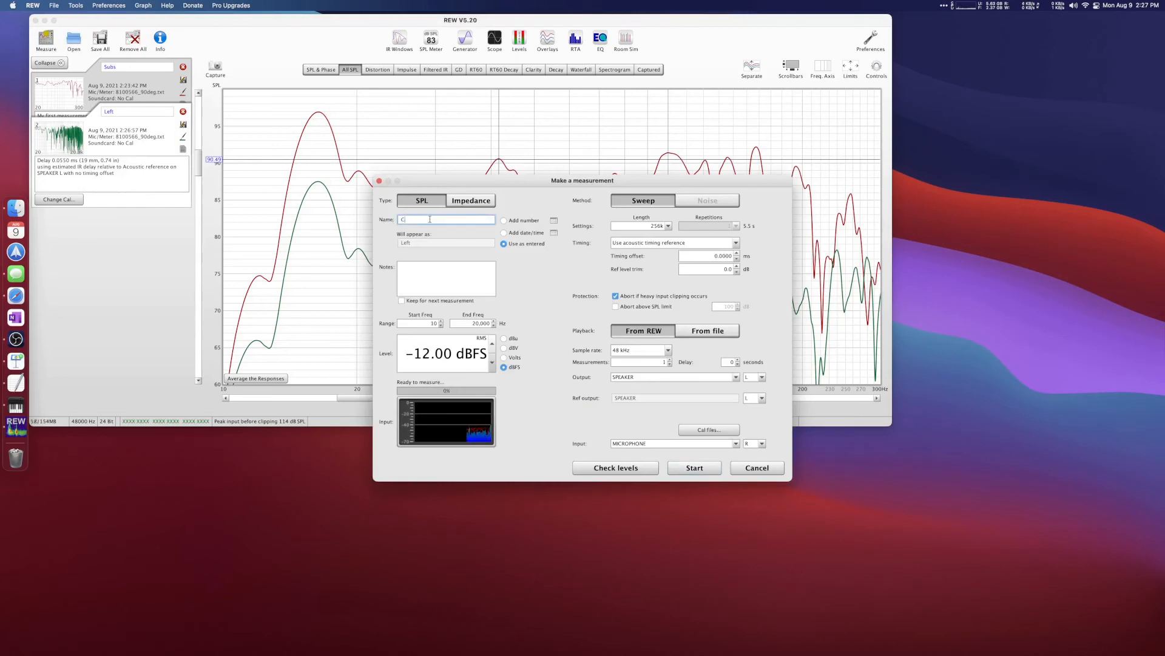
type("enter")
key("Tab")
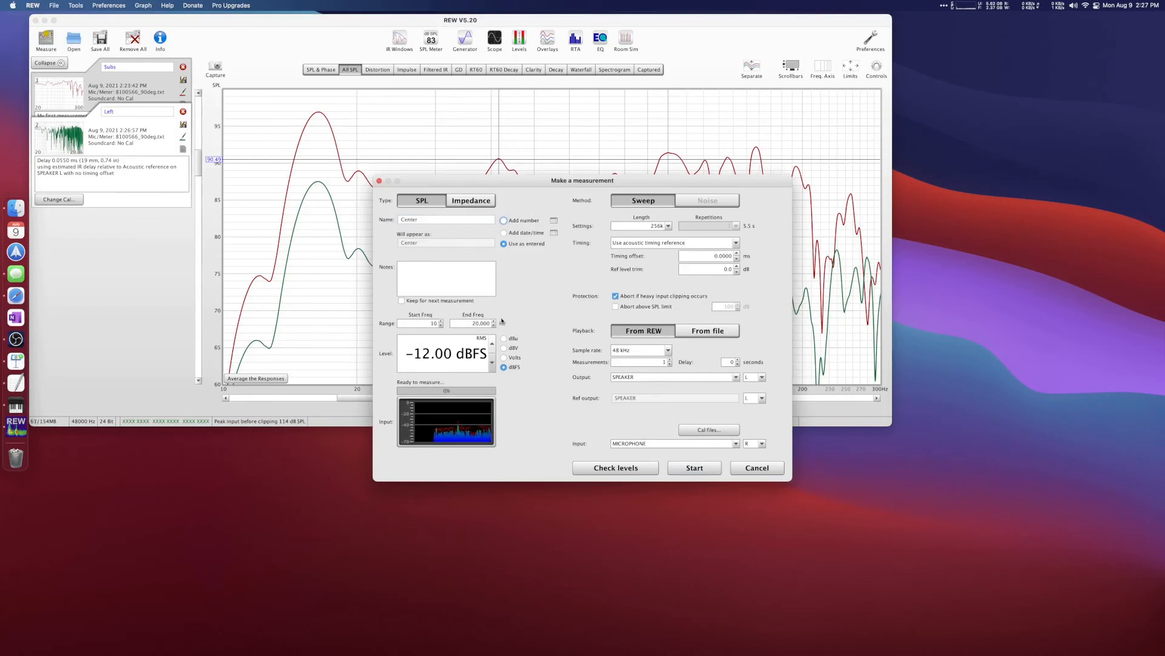
Step: Run the Center sweep measurement through the C output channel
left_click(761, 377)
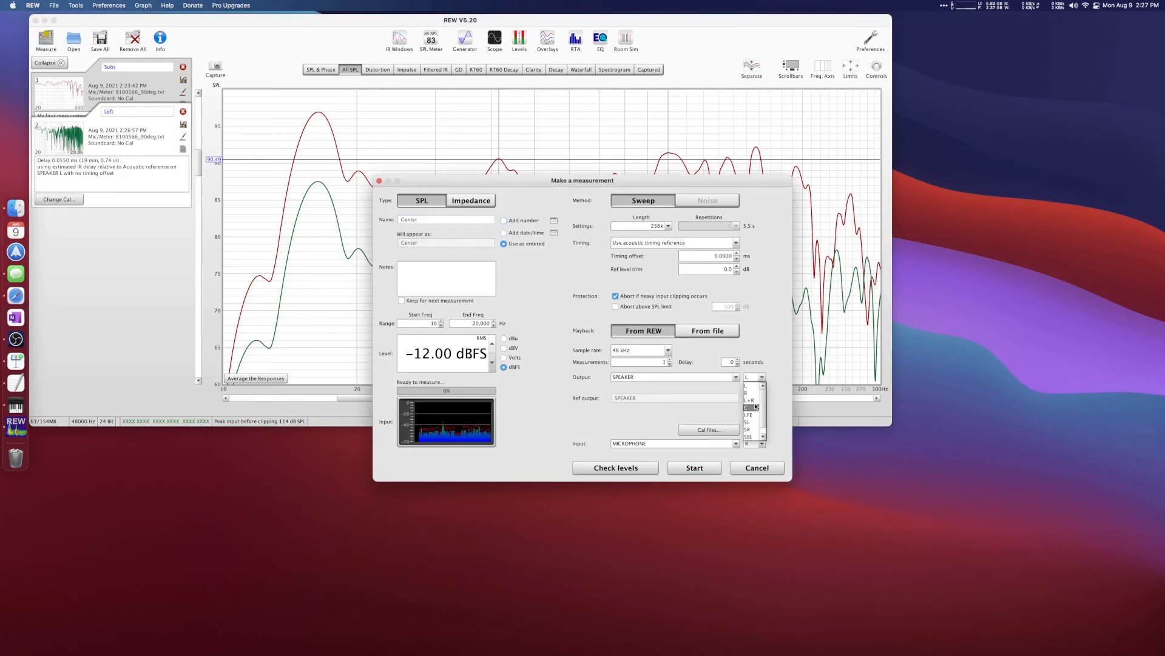
left_click(749, 407)
left_click(710, 468)
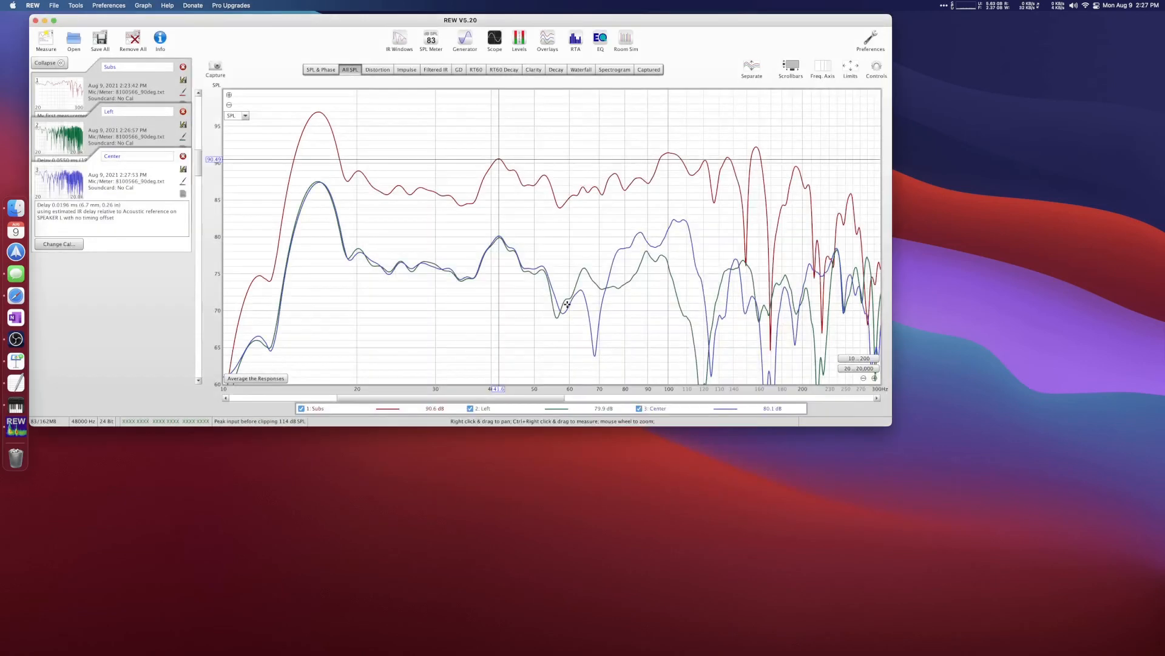
Step: Set up another sweep measurement named Right and run it through the R output channel
left_click(46, 40)
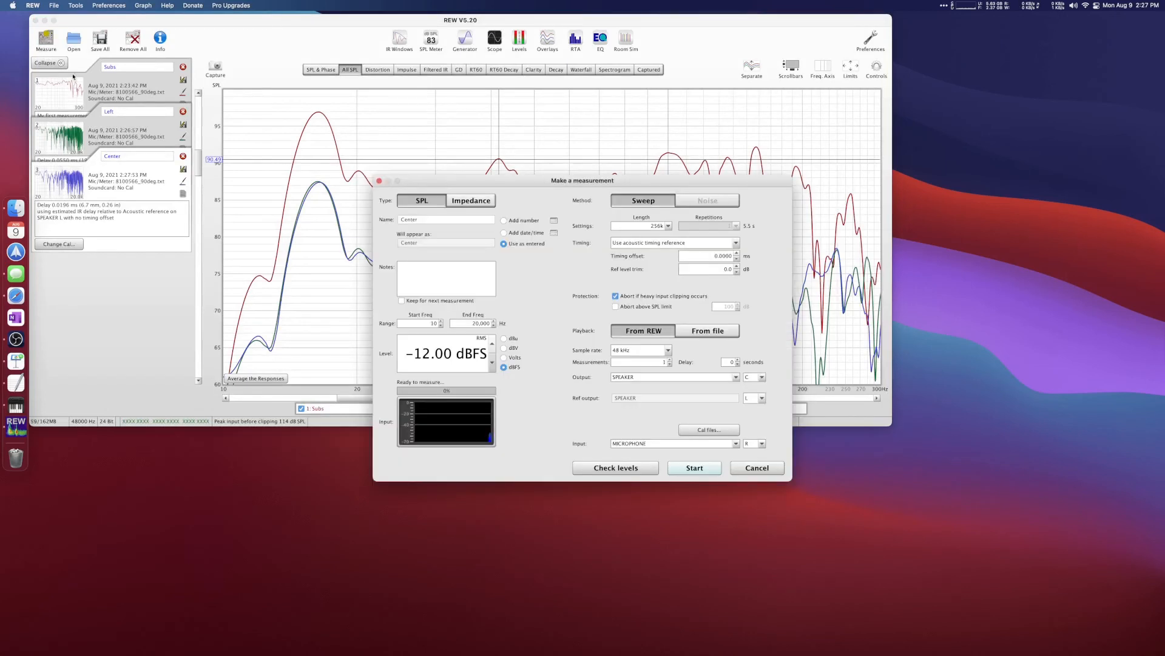
double_click(417, 220)
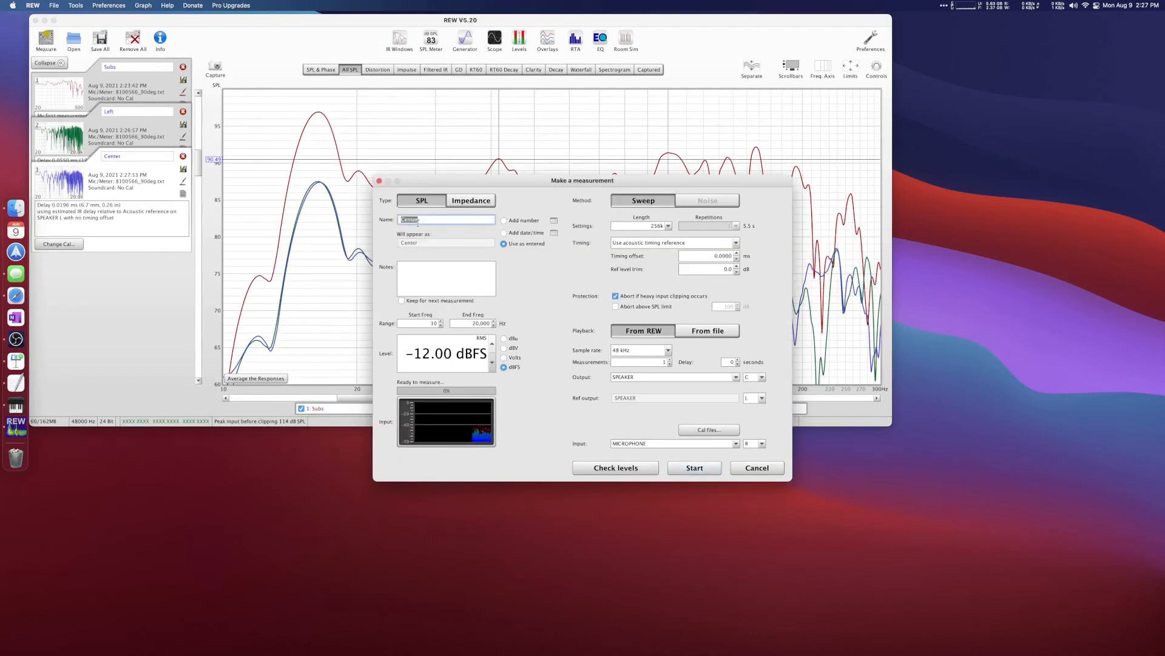
type("Right")
key("Tab")
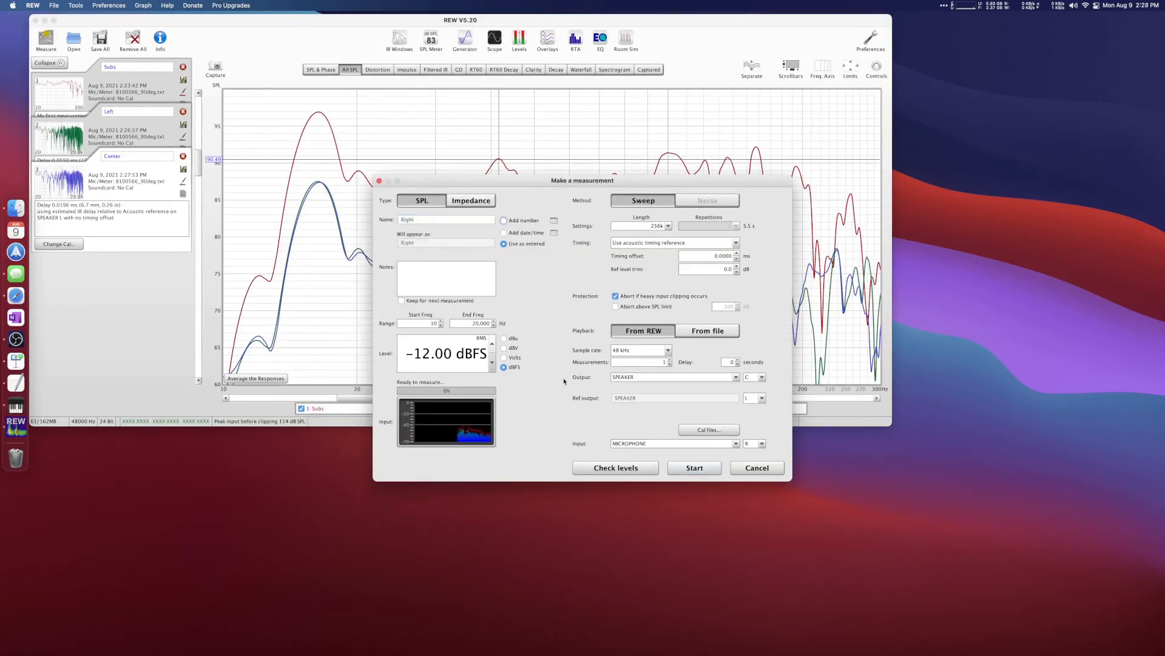
left_click(762, 377)
left_click(757, 394)
left_click(709, 465)
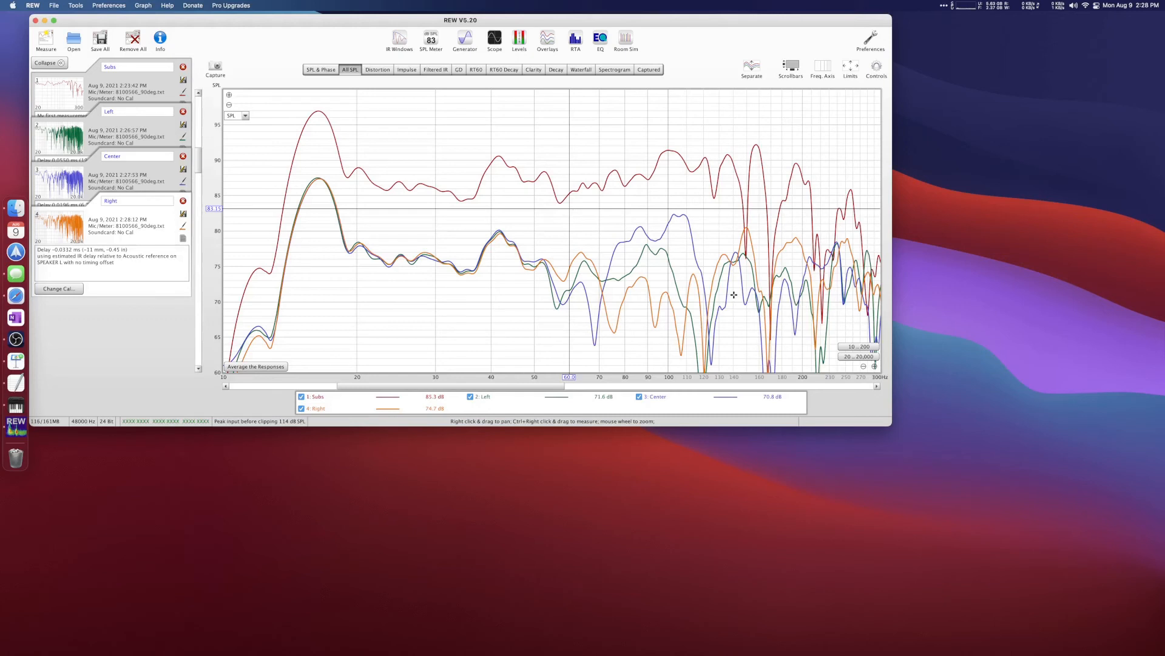
Step: Extend the graph's upper frequency limit to 20,000 Hz and lower its bottom SPL limit to 40 dB
left_click(852, 69)
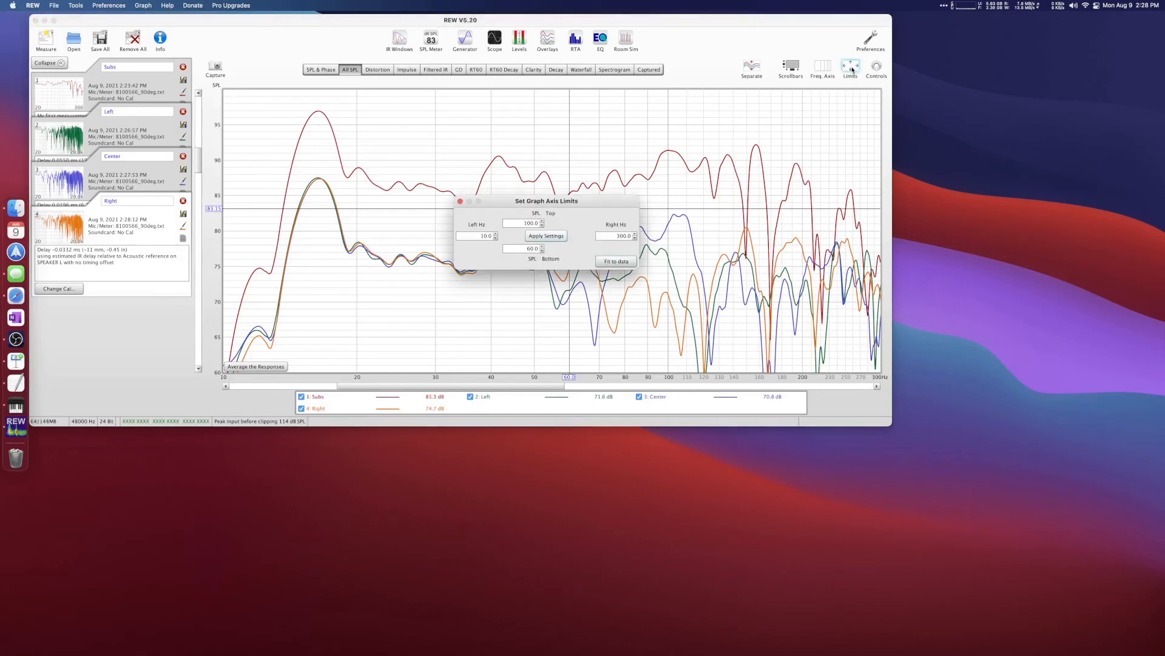
left_click(607, 236)
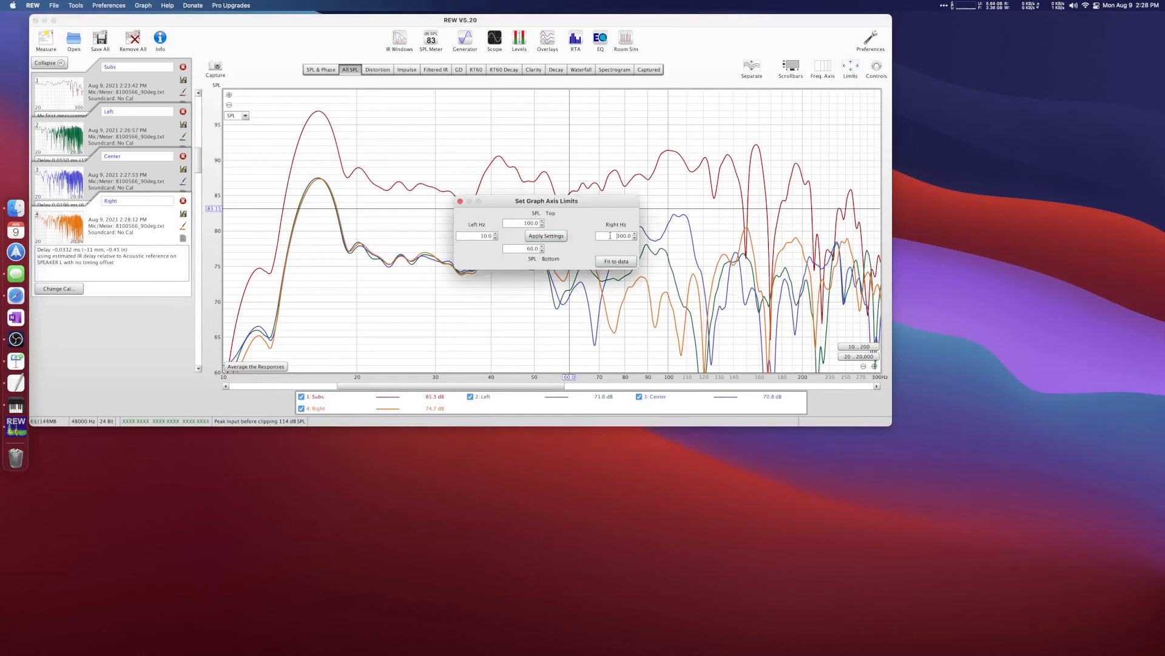
type("20")
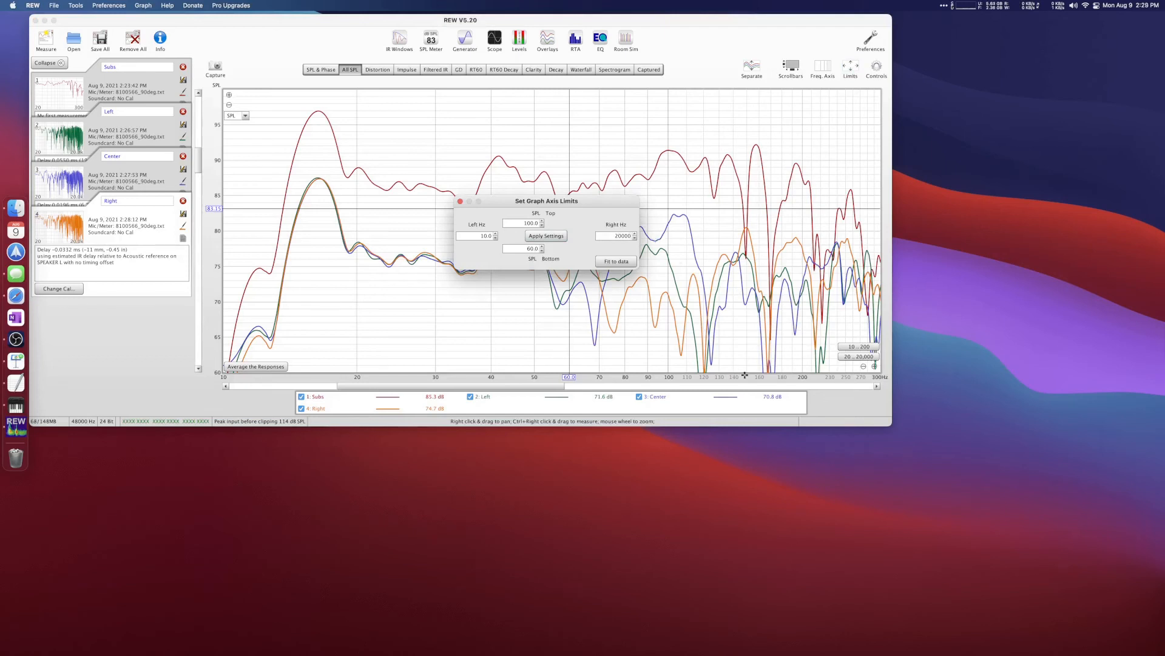
key("Tab")
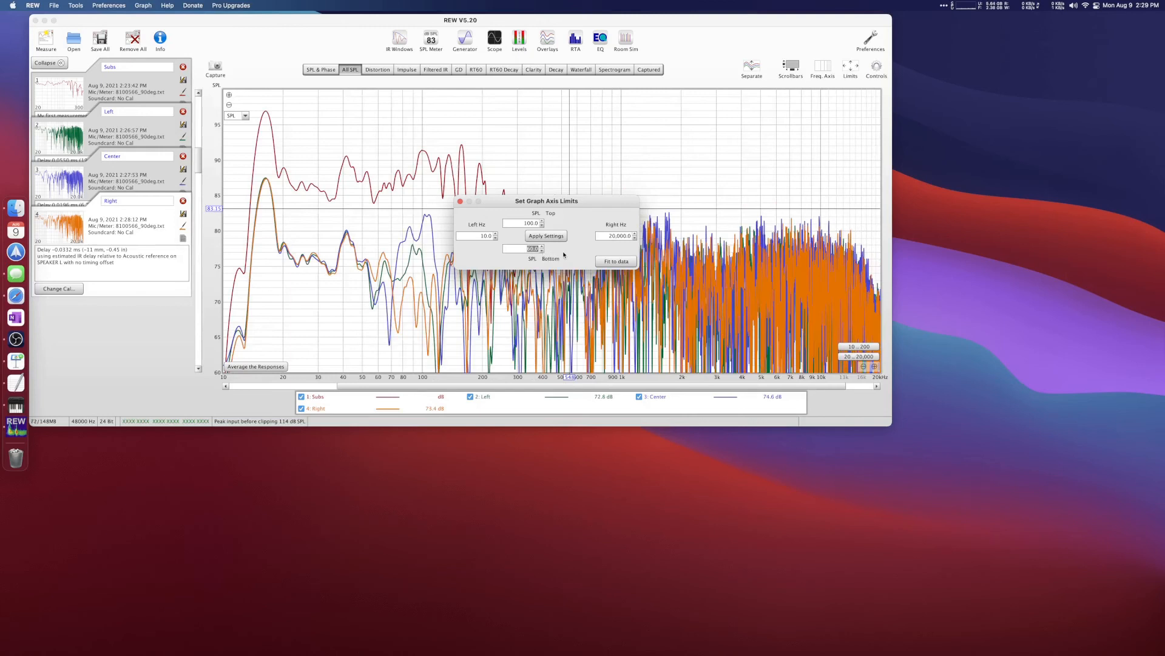
type("40")
key("Return")
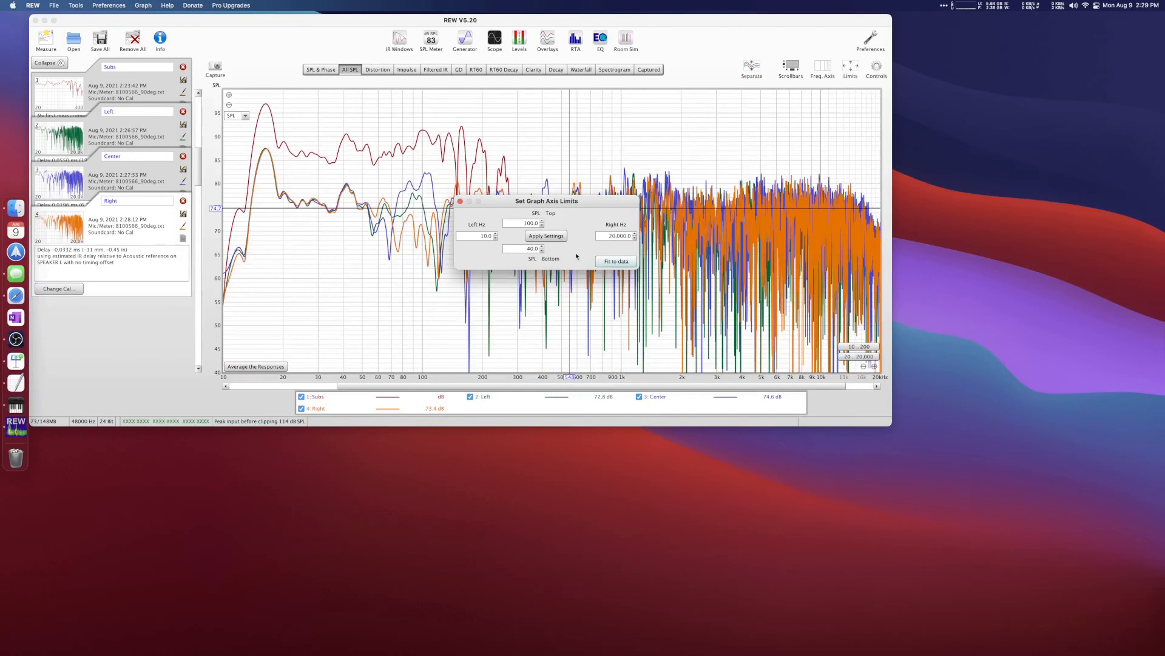
left_click(551, 237)
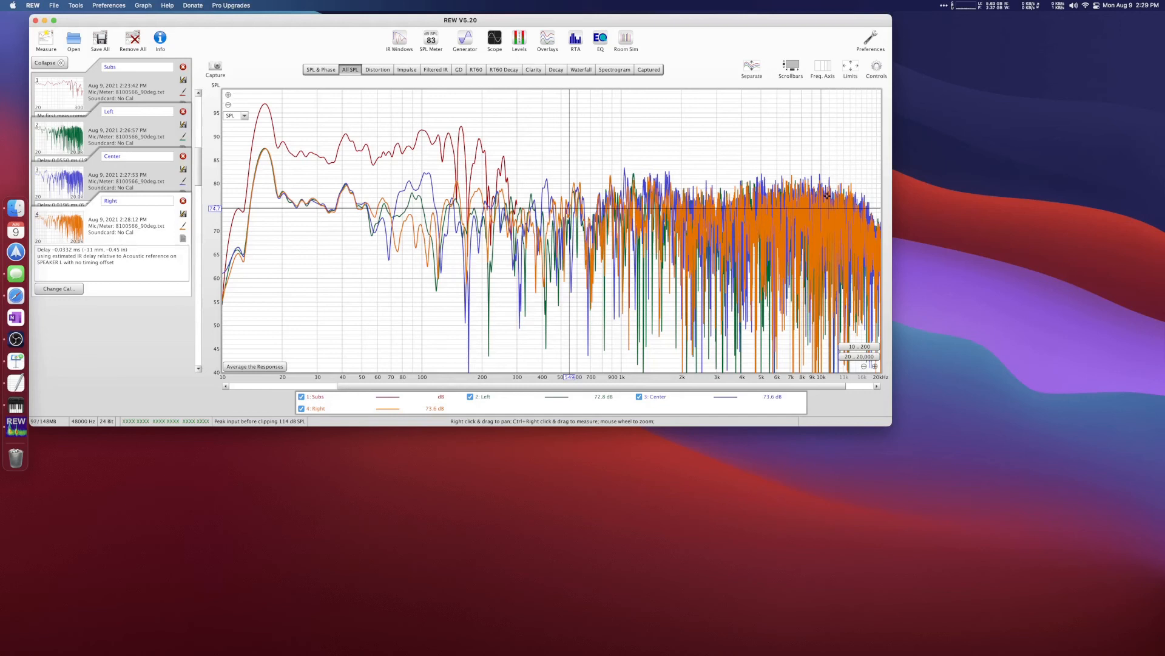
Step: Apply 1/1 smoothing to all four measurements in the SPL graph
left_click(875, 68)
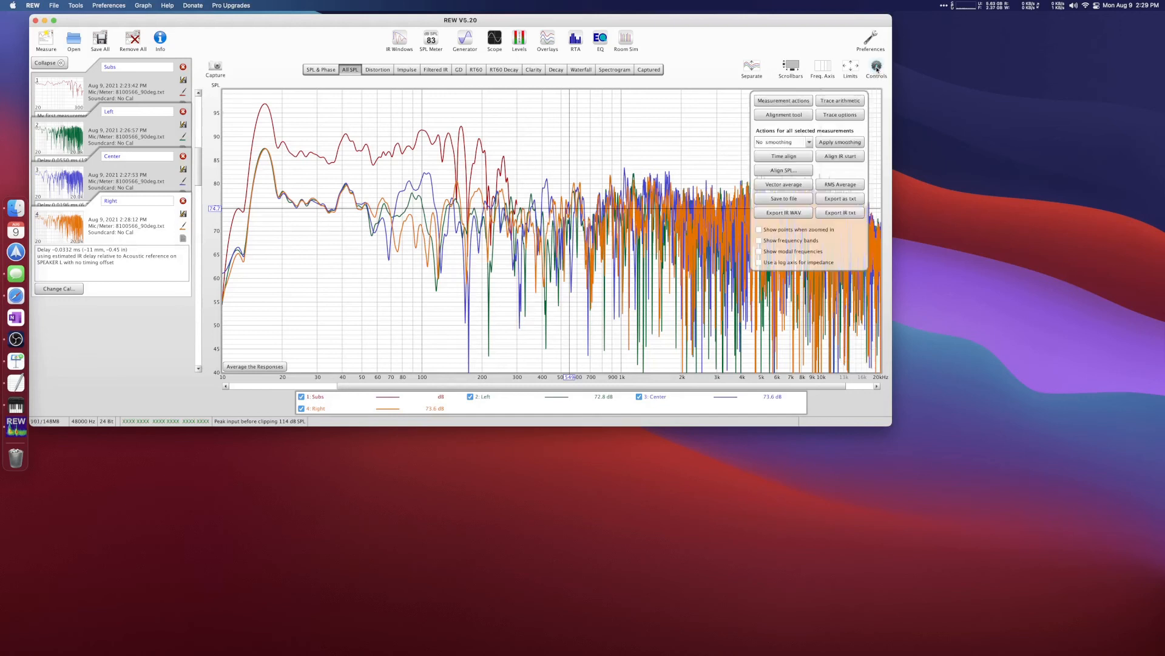
left_click(809, 142)
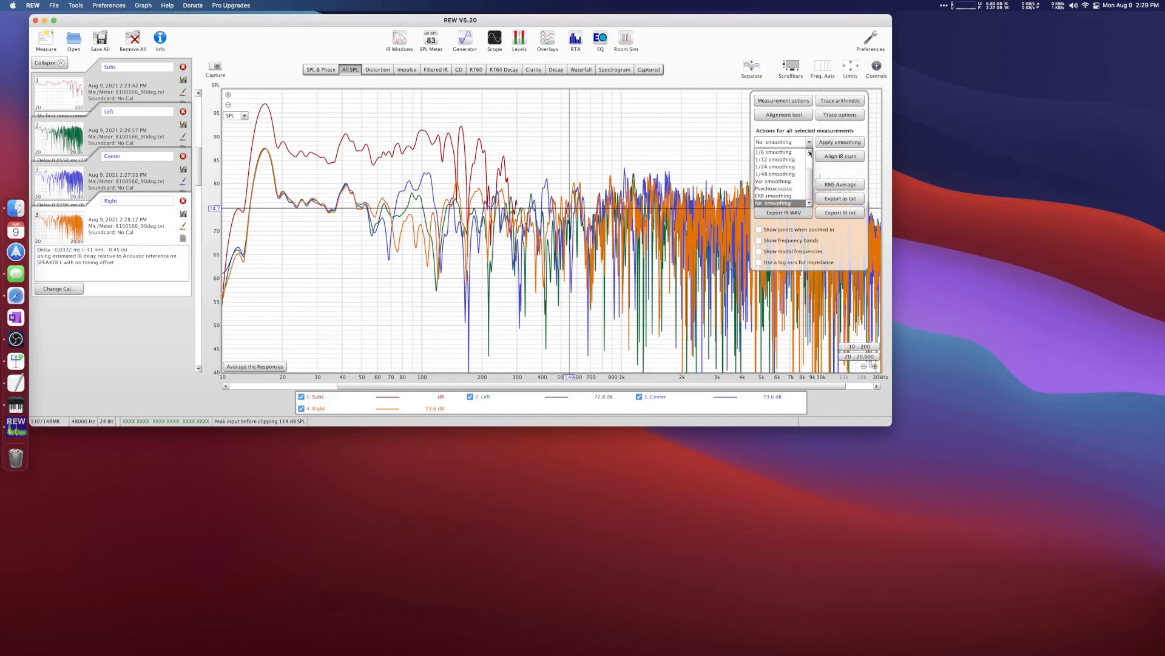
scroll(809, 164, "up", 3)
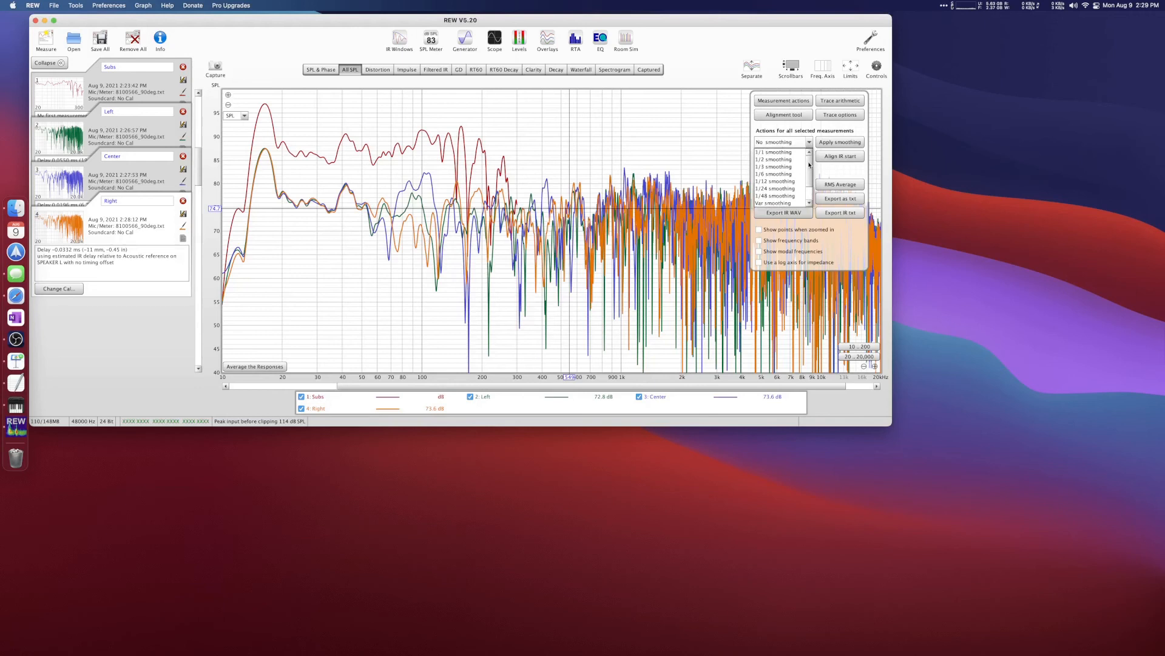
left_click(777, 151)
left_click(827, 143)
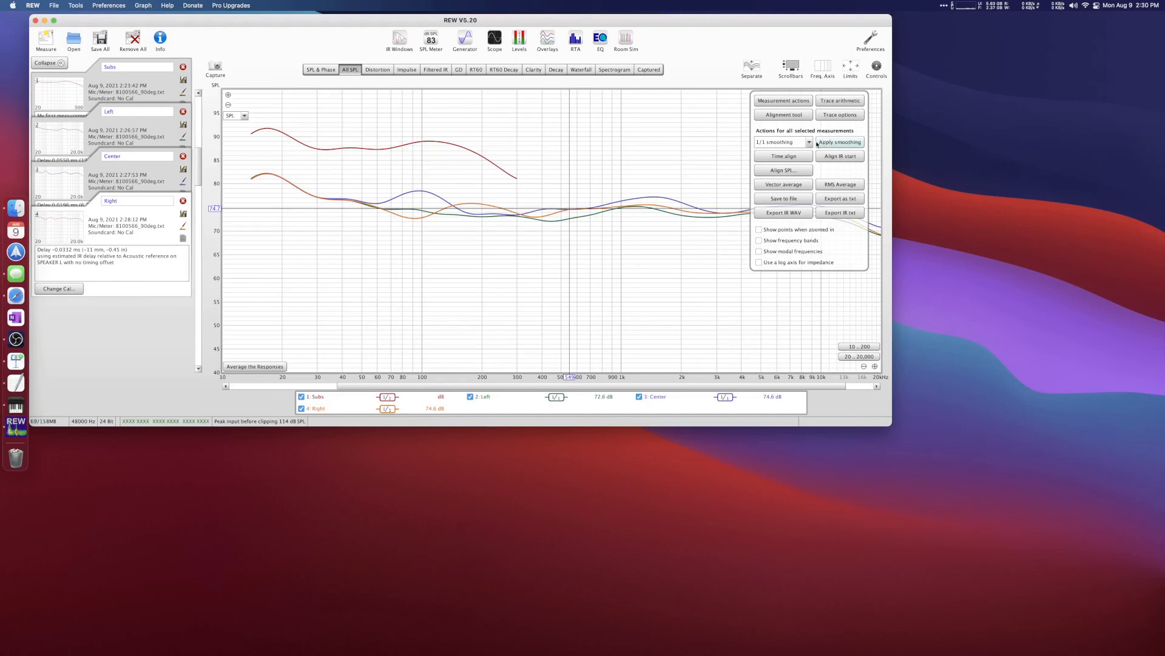
Step: Try 1/6 smoothing and 1/12 smoothing in turn on all four measurements
left_click(809, 142)
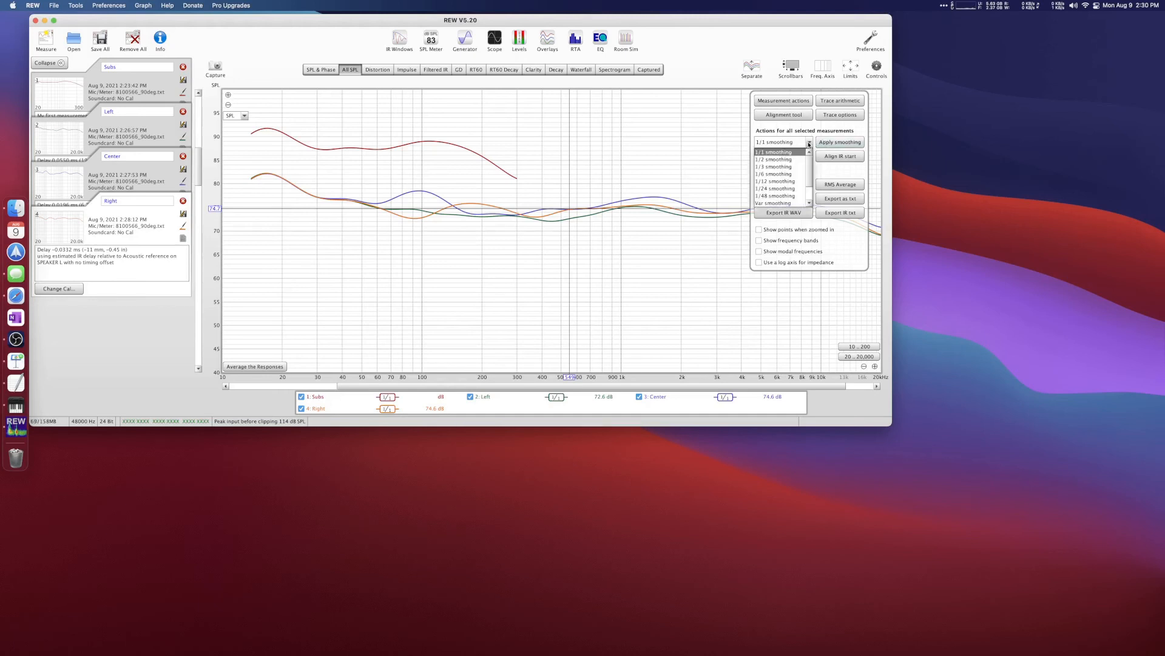
left_click(795, 174)
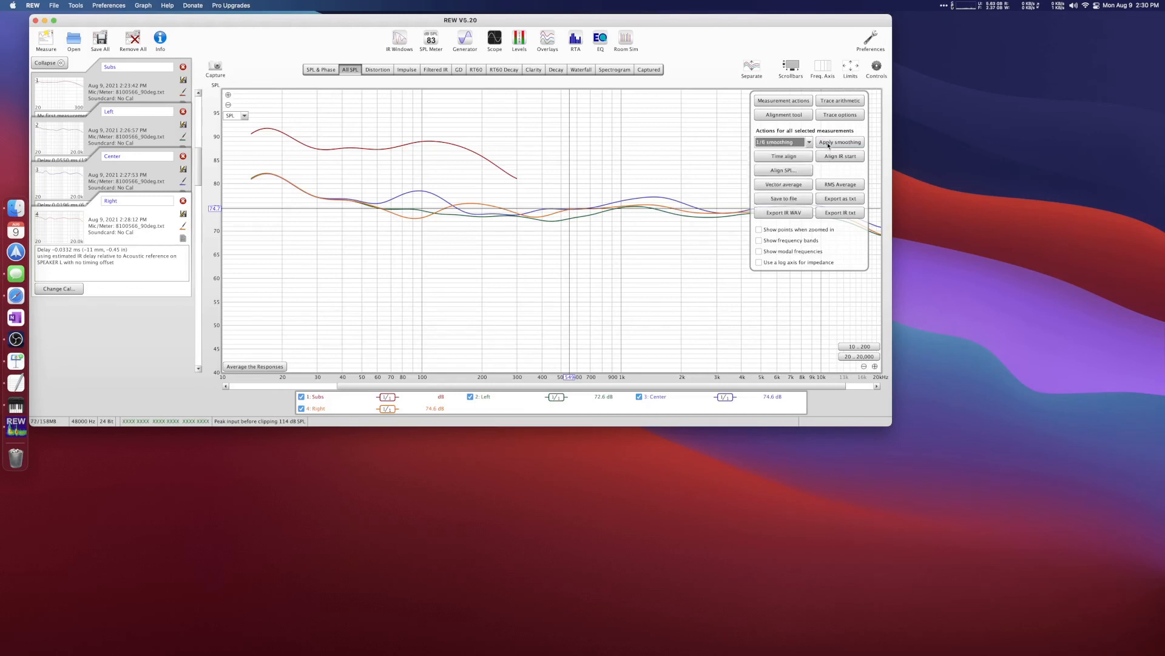
left_click(829, 143)
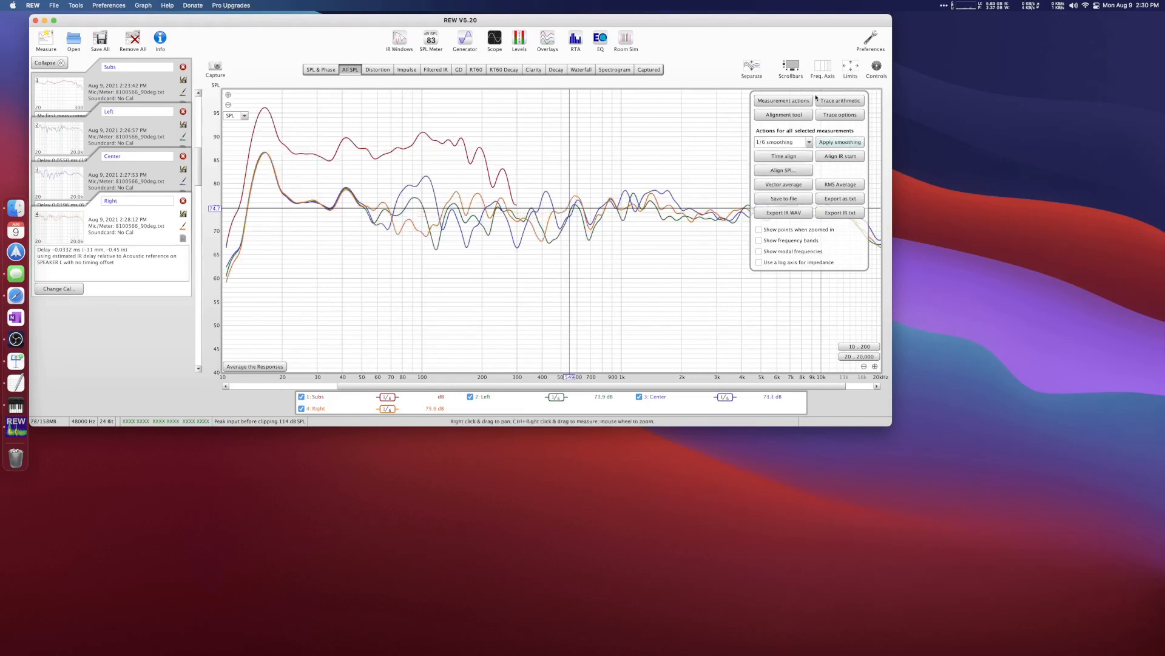
left_click(809, 142)
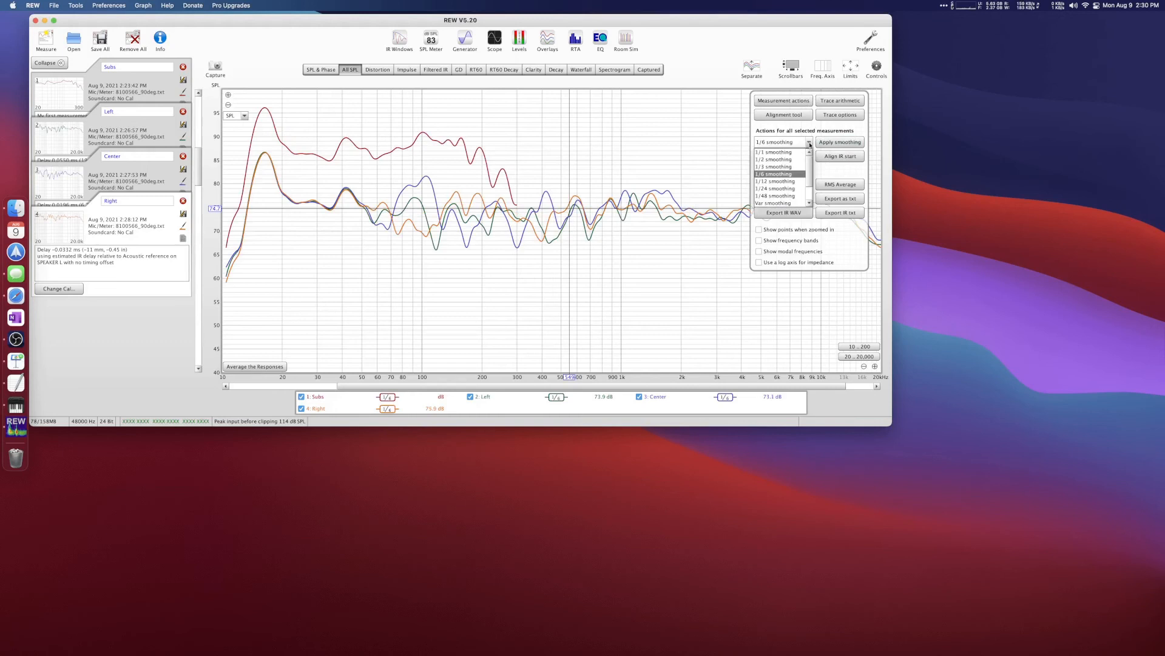
left_click(793, 181)
left_click(832, 144)
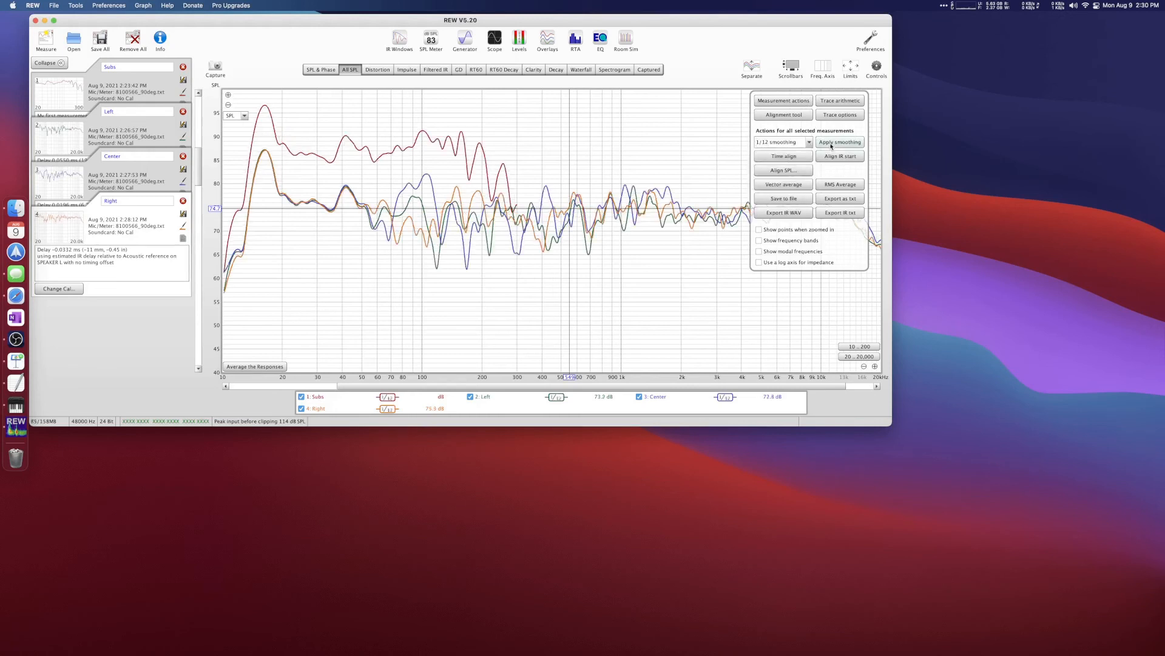
Step: Apply 1/24 smoothing to all four measurements
left_click(809, 142)
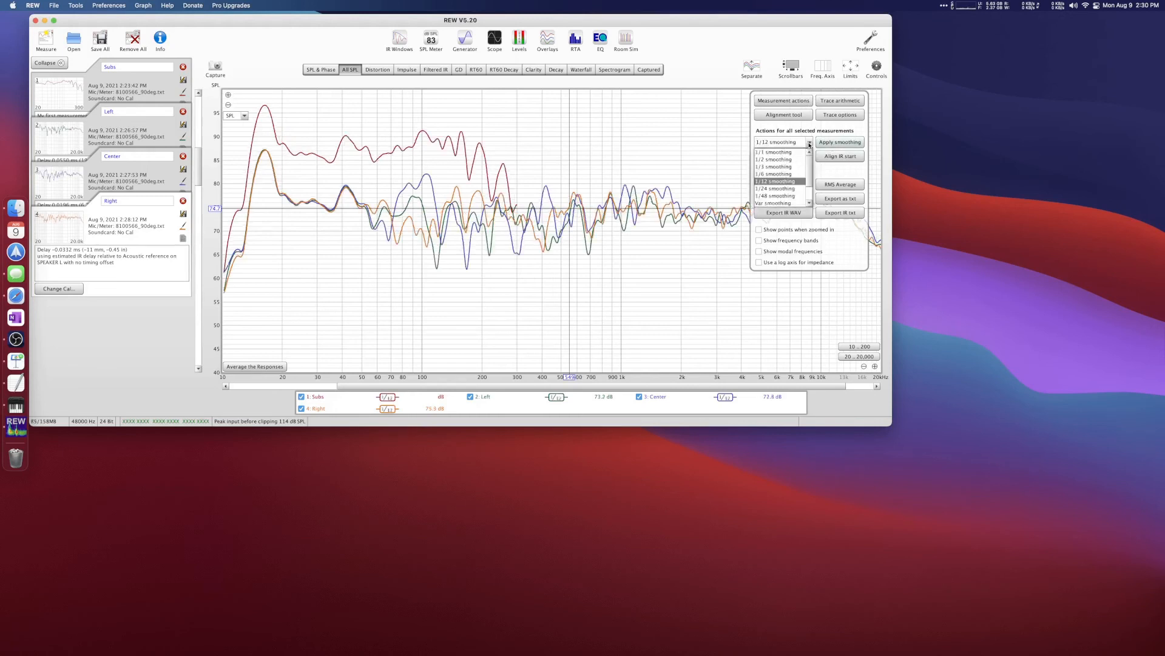
left_click(792, 188)
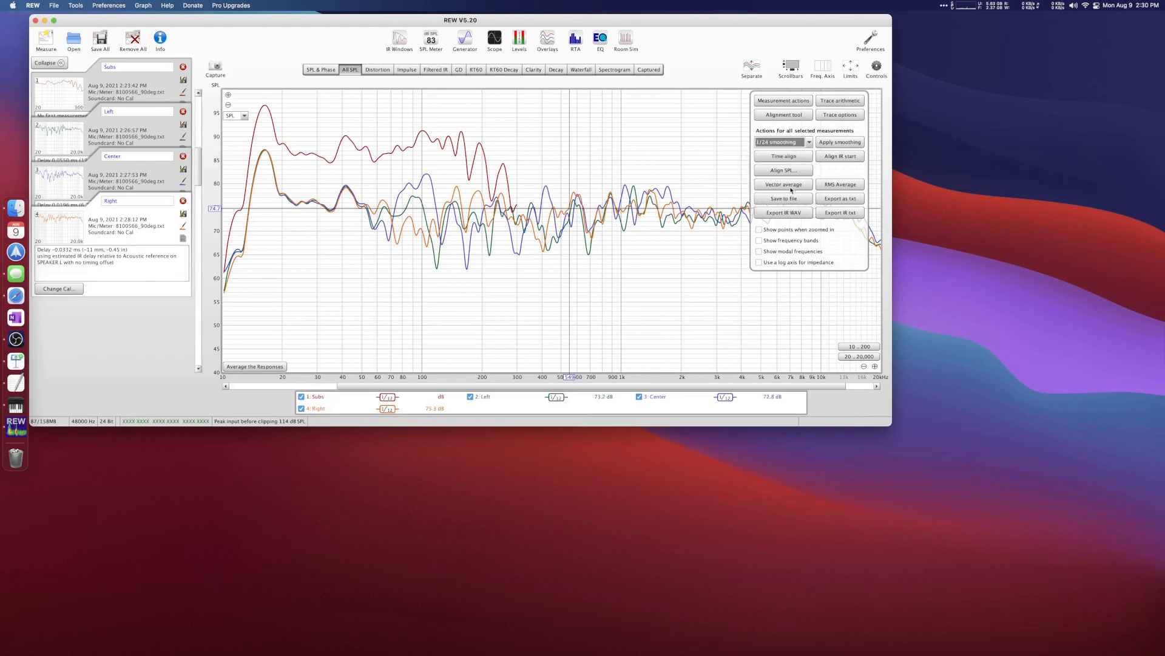
left_click(838, 144)
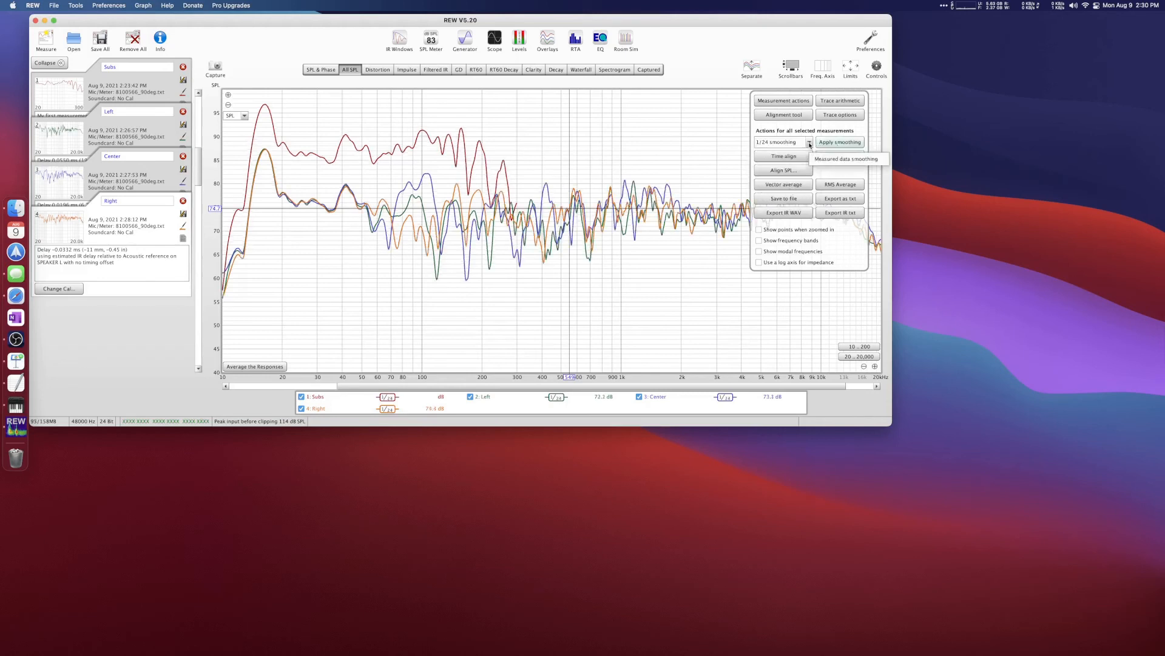
Step: Apply Var smoothing to all four measurements and close the graph controls
left_click(809, 143)
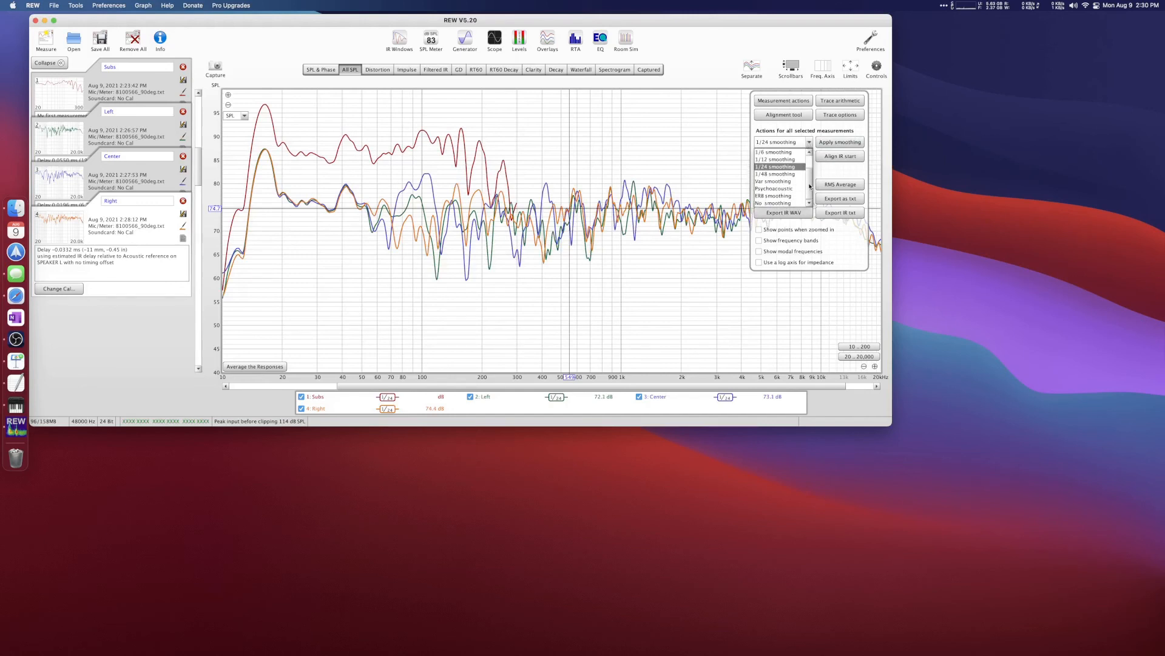
left_click(788, 182)
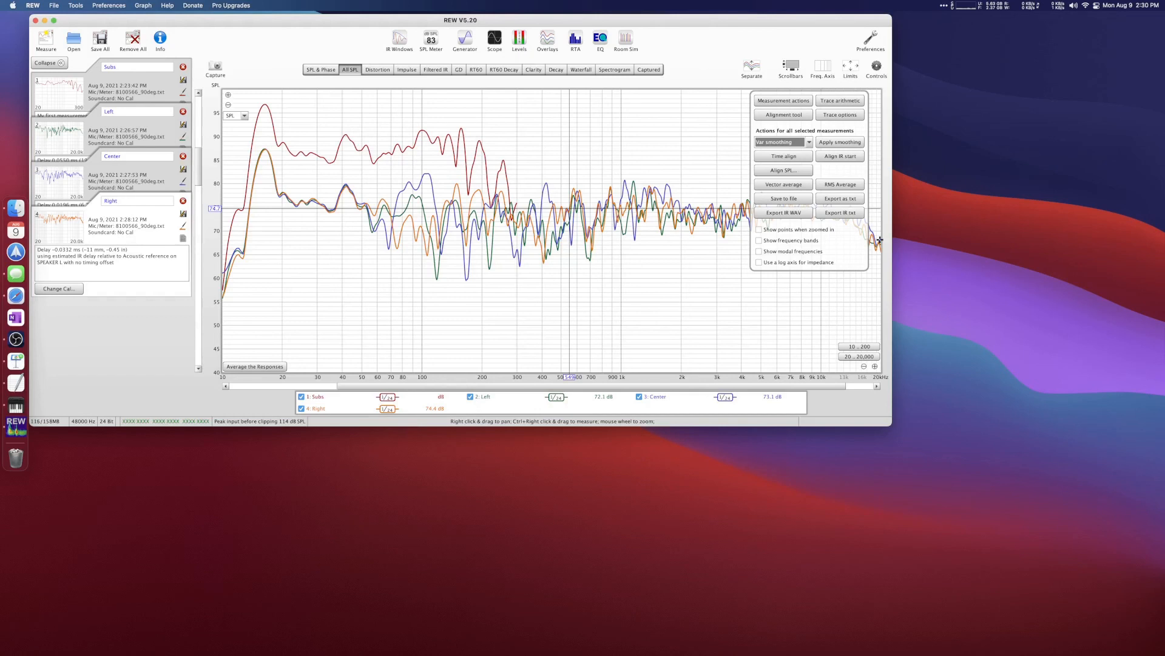
left_click(839, 143)
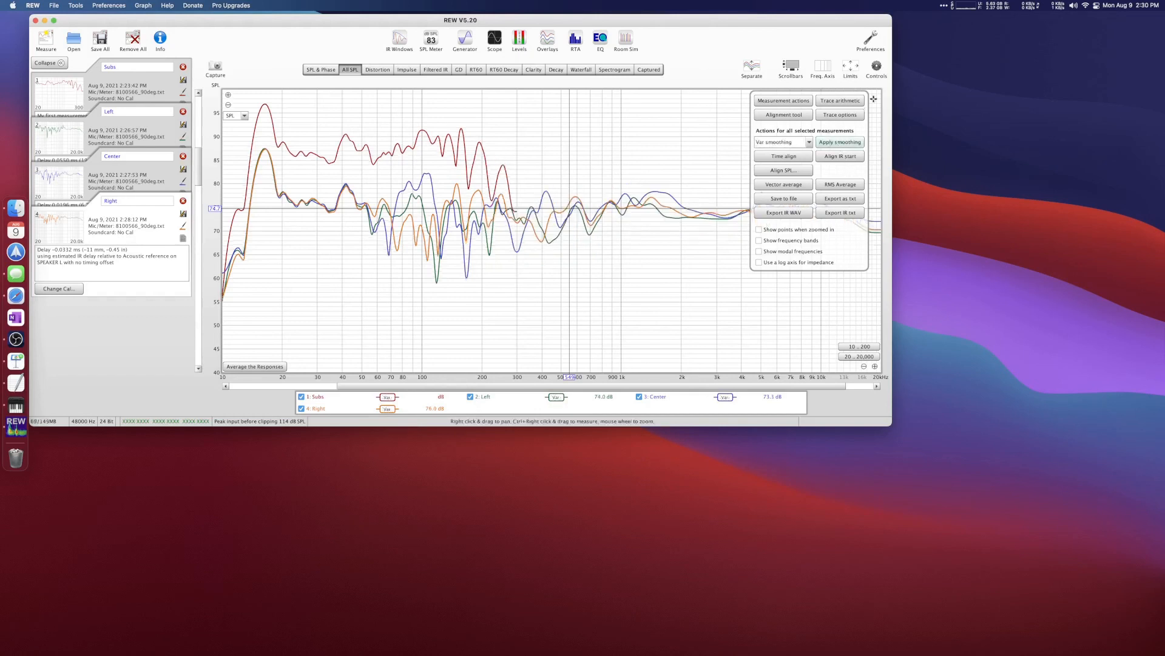
left_click(878, 70)
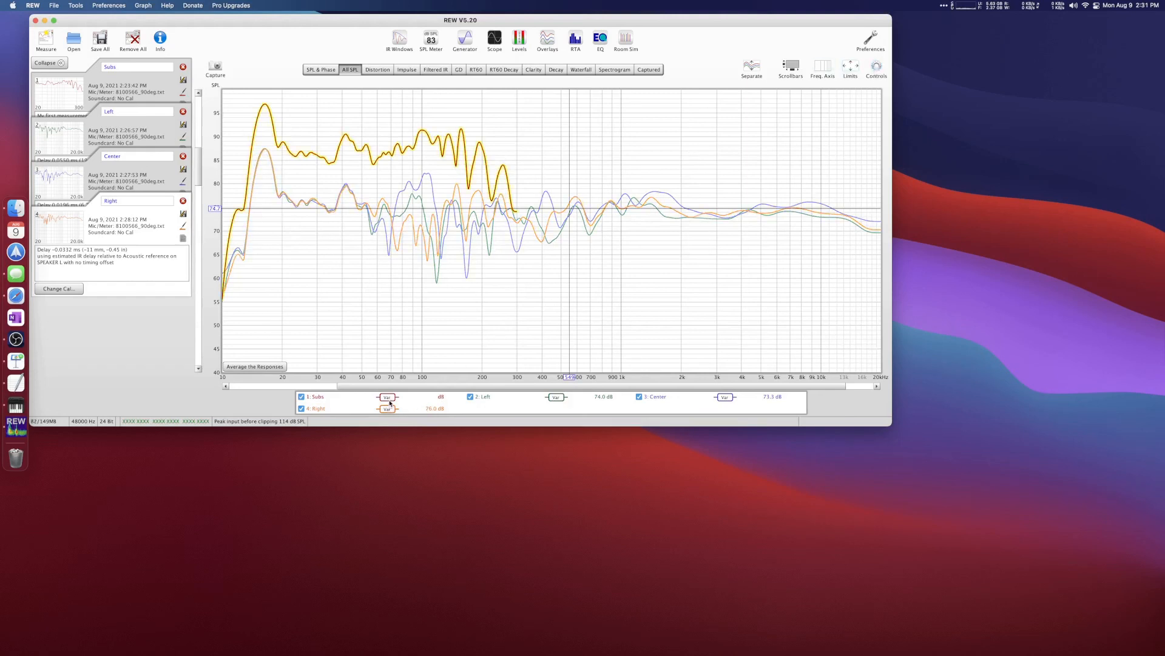
Step: Hide the Left, Center and Right traces so only the Subs response is displayed
left_click(471, 396)
left_click(638, 396)
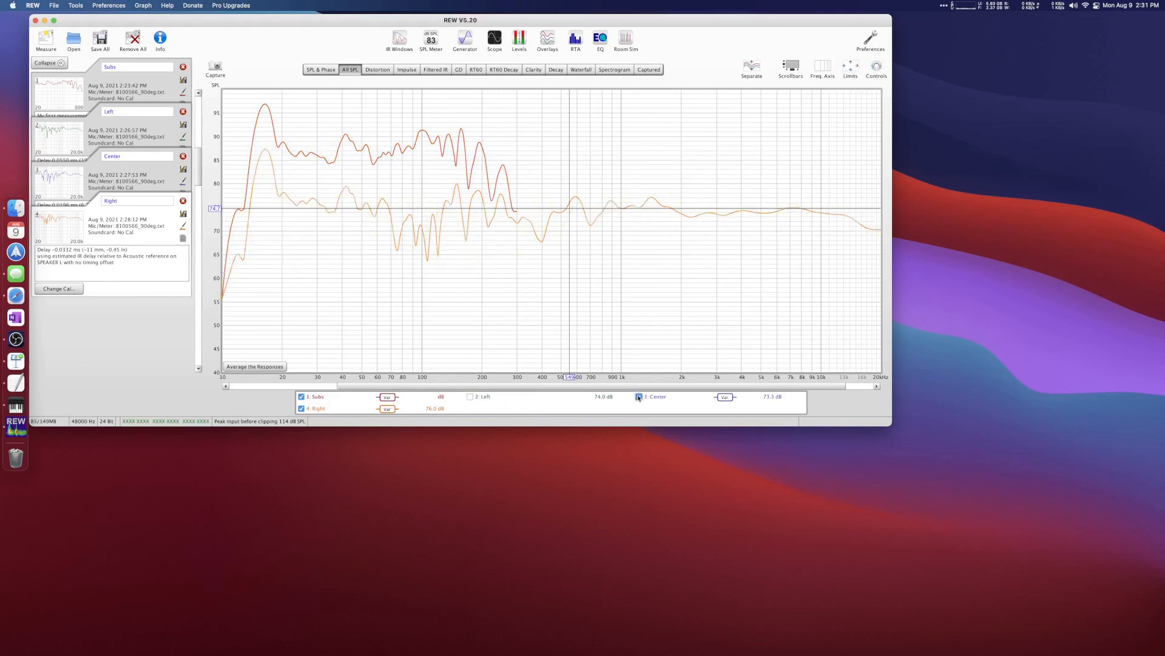
left_click(301, 408)
Step: Apply the No smoothing option to the Subs measurement and close the graph controls
left_click(877, 78)
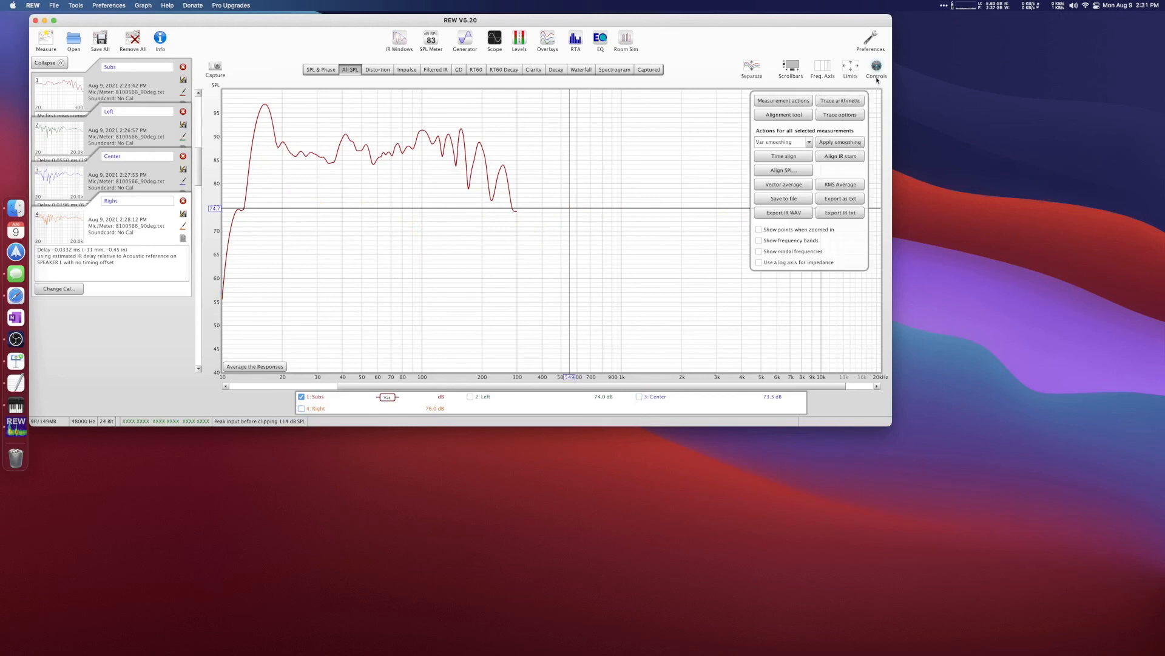
left_click(809, 143)
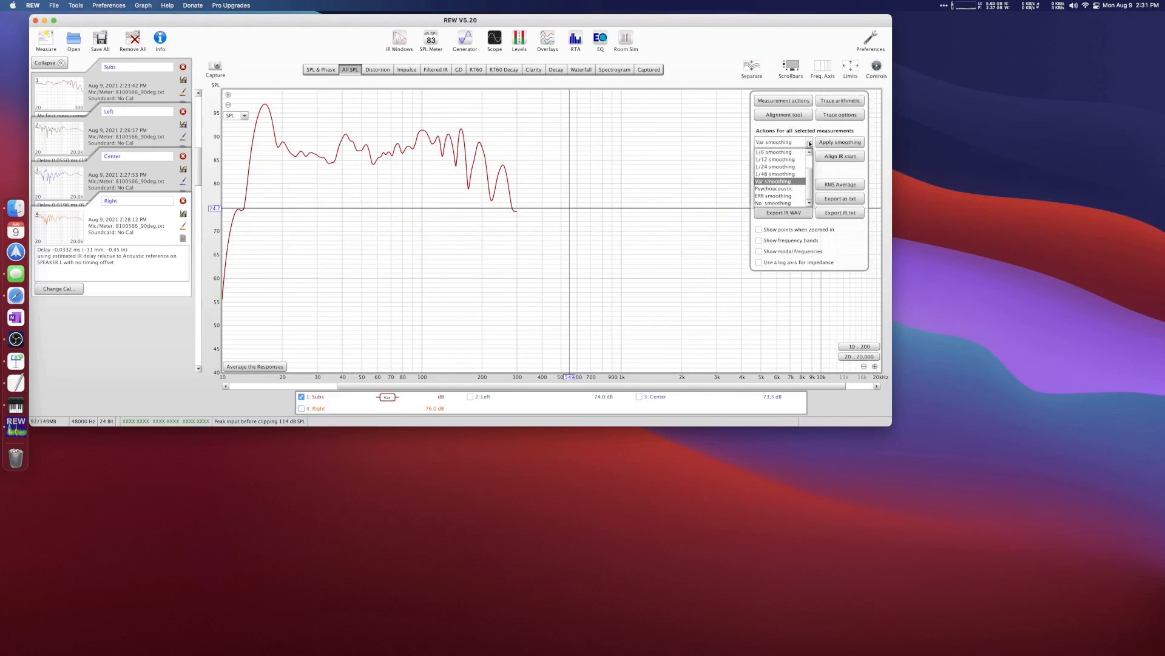
left_click_drag(811, 187, 812, 161)
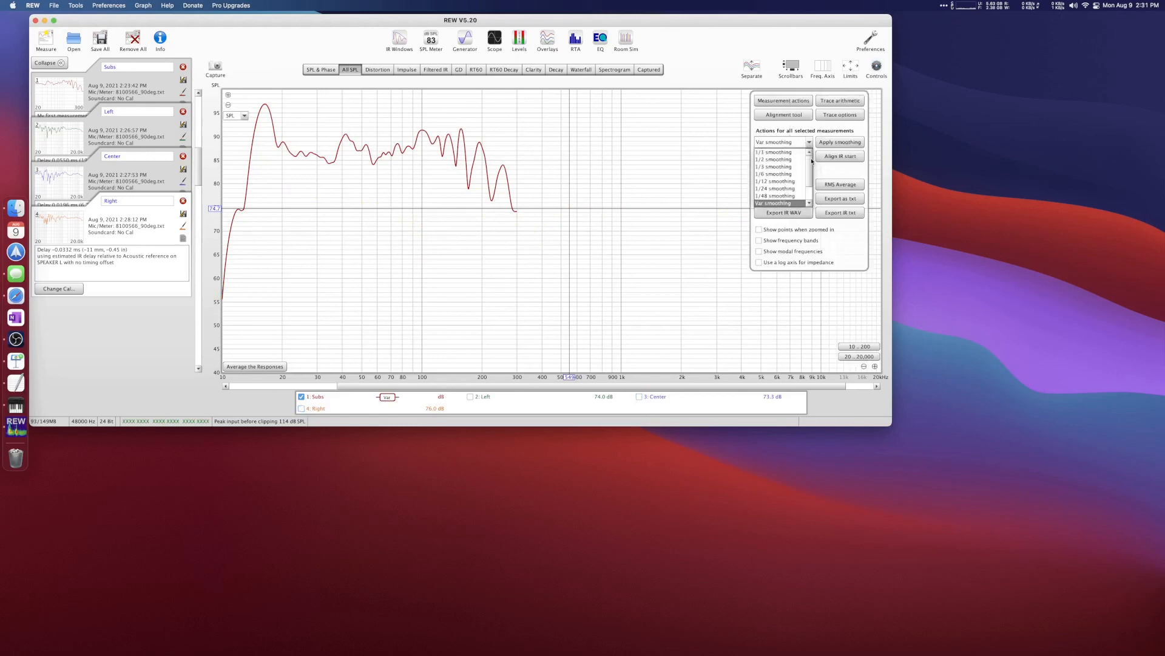
scroll(783, 176, "up", 1)
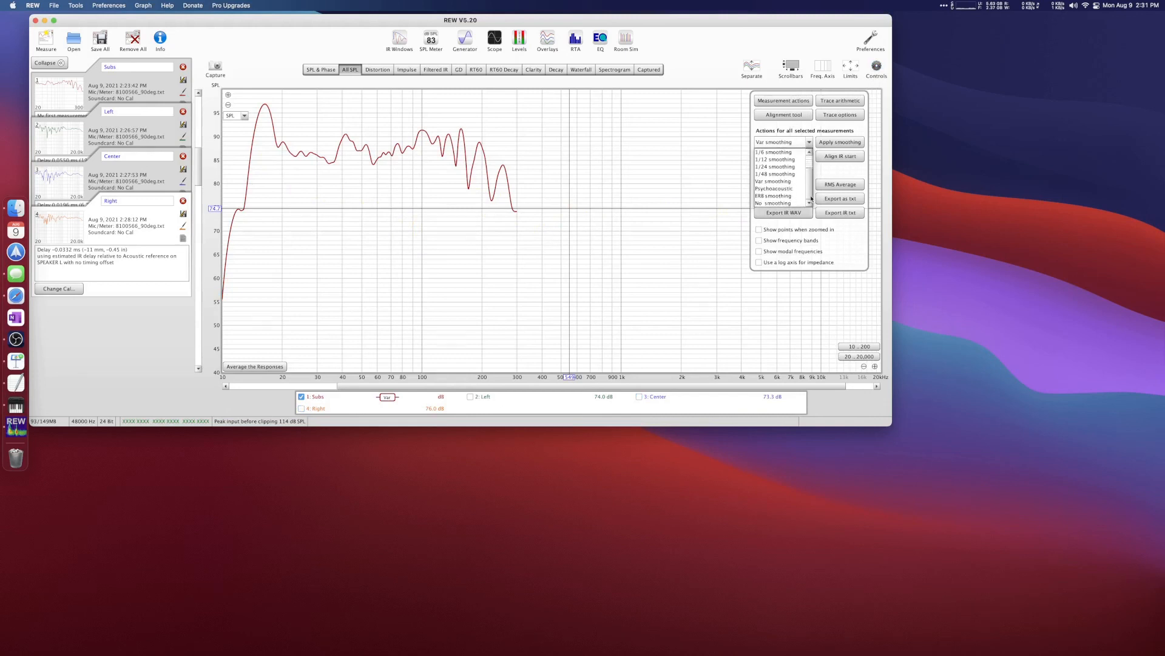
left_click(777, 151)
left_click(825, 146)
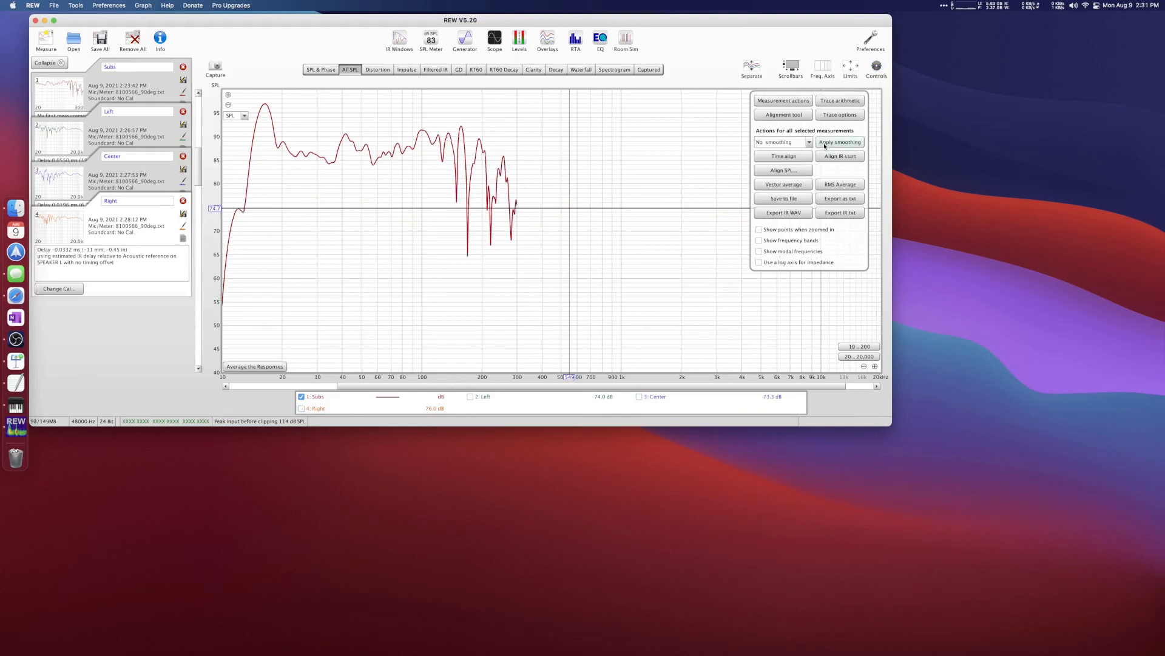
left_click(877, 71)
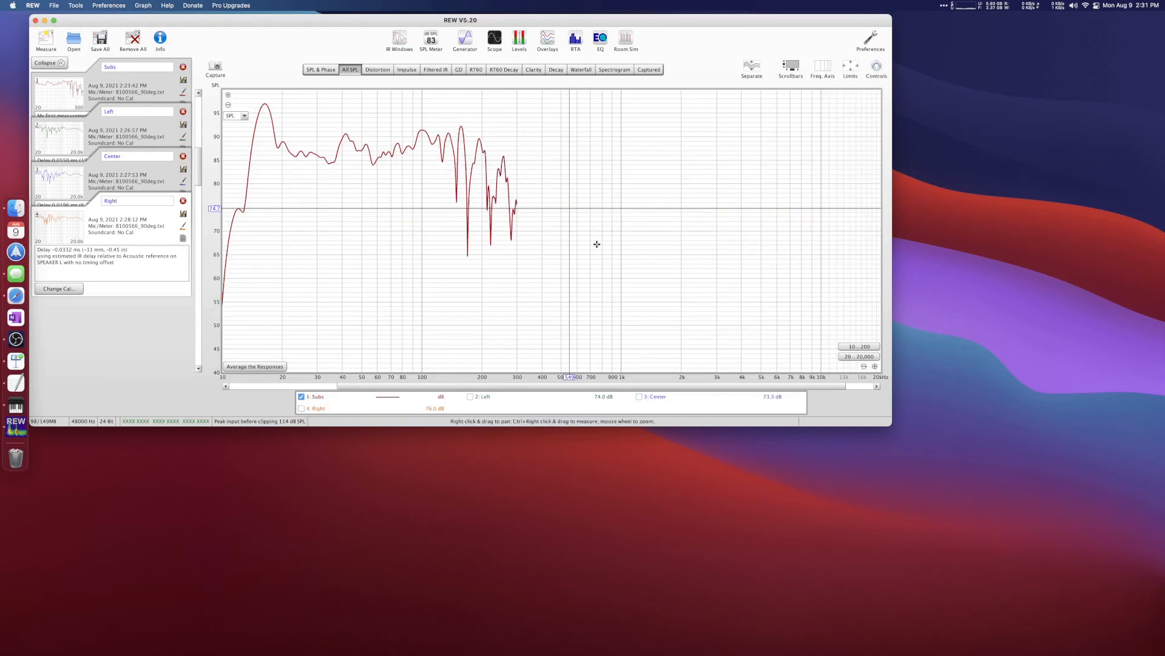
Step: Show the Left, Center and Right traces alongside the Subs response in the overlay graph
left_click(469, 396)
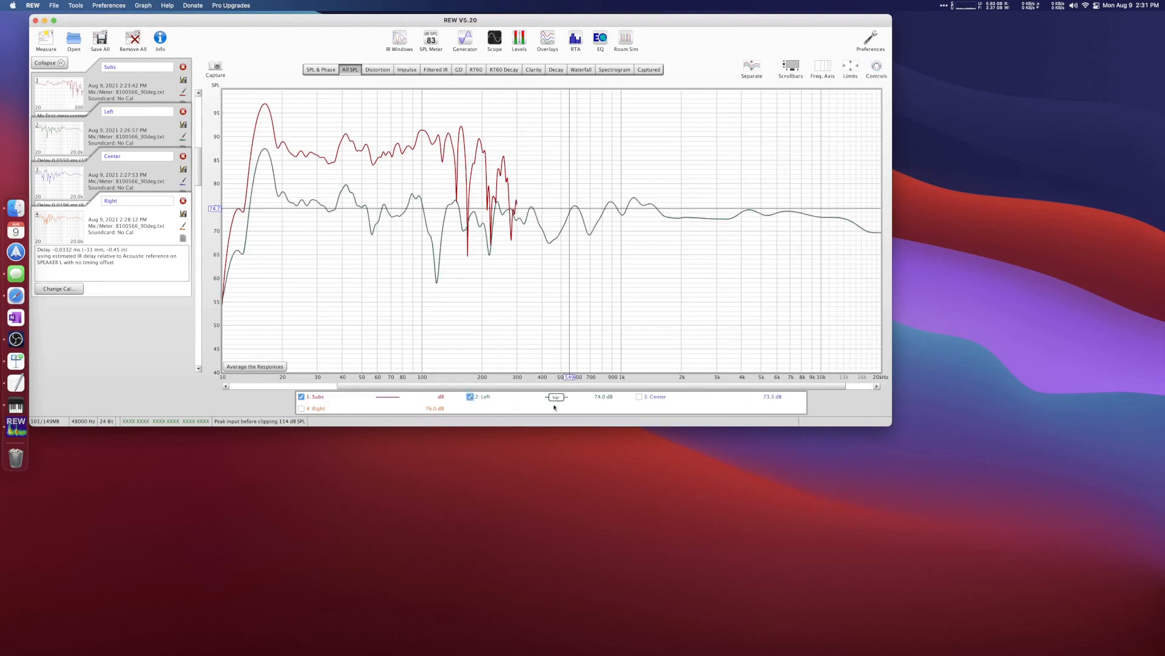
left_click(638, 396)
left_click(300, 410)
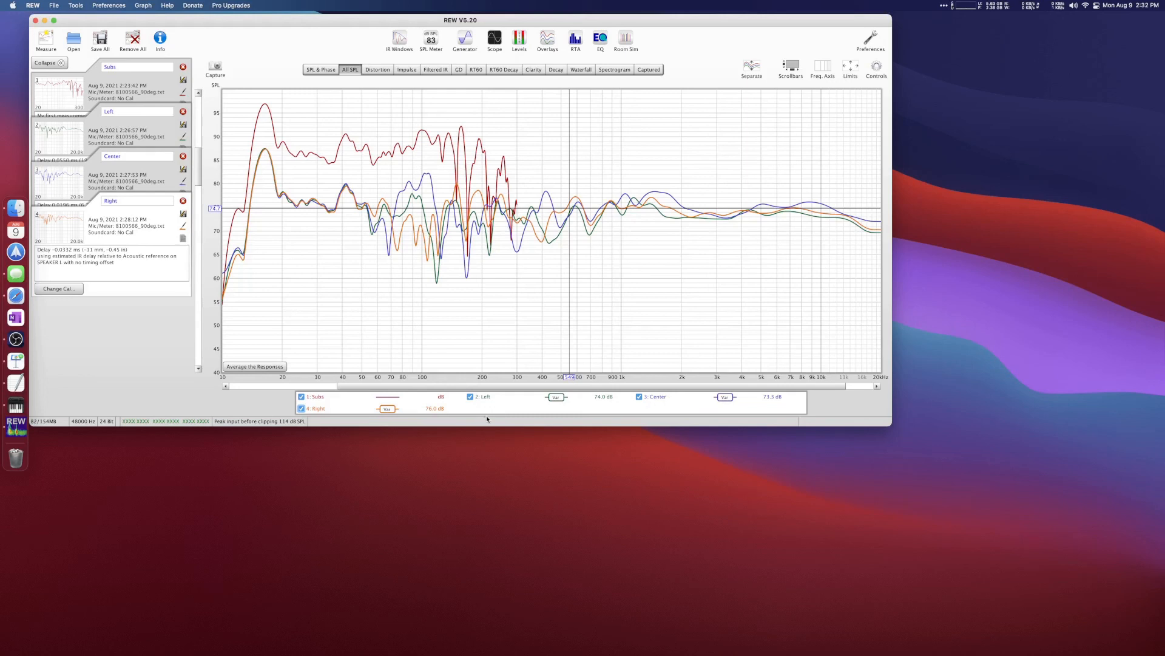
key("super+Tab")
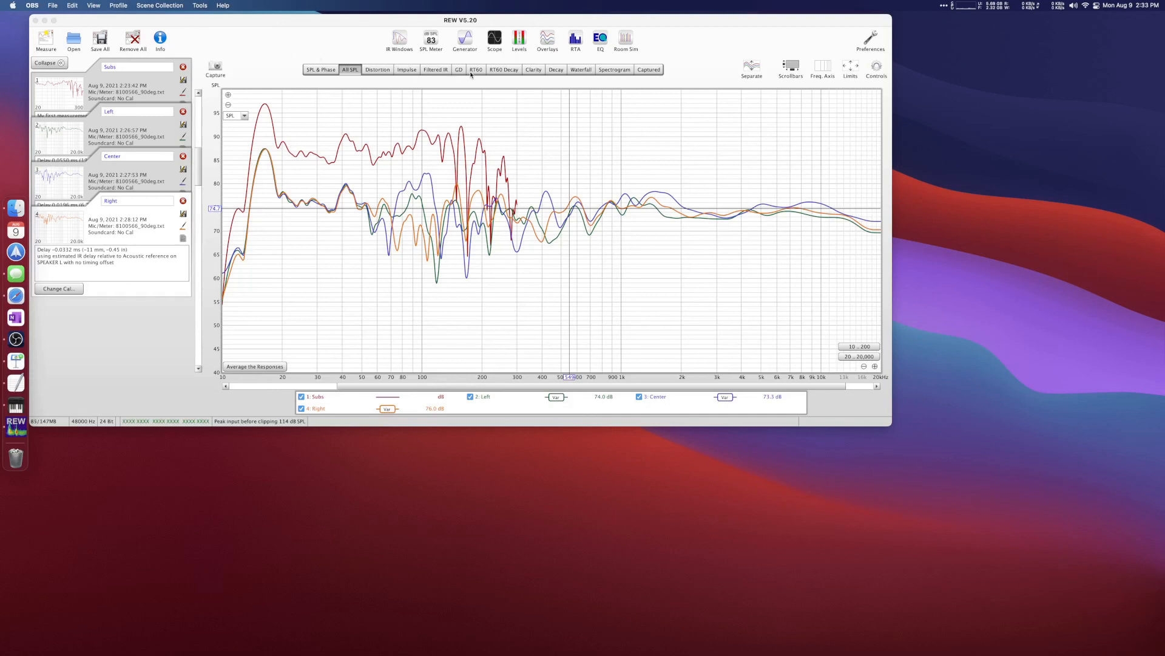
Step: View the Right measurement's impulse response, RT60, waterfall and spectrogram graphs in turn
left_click(410, 72)
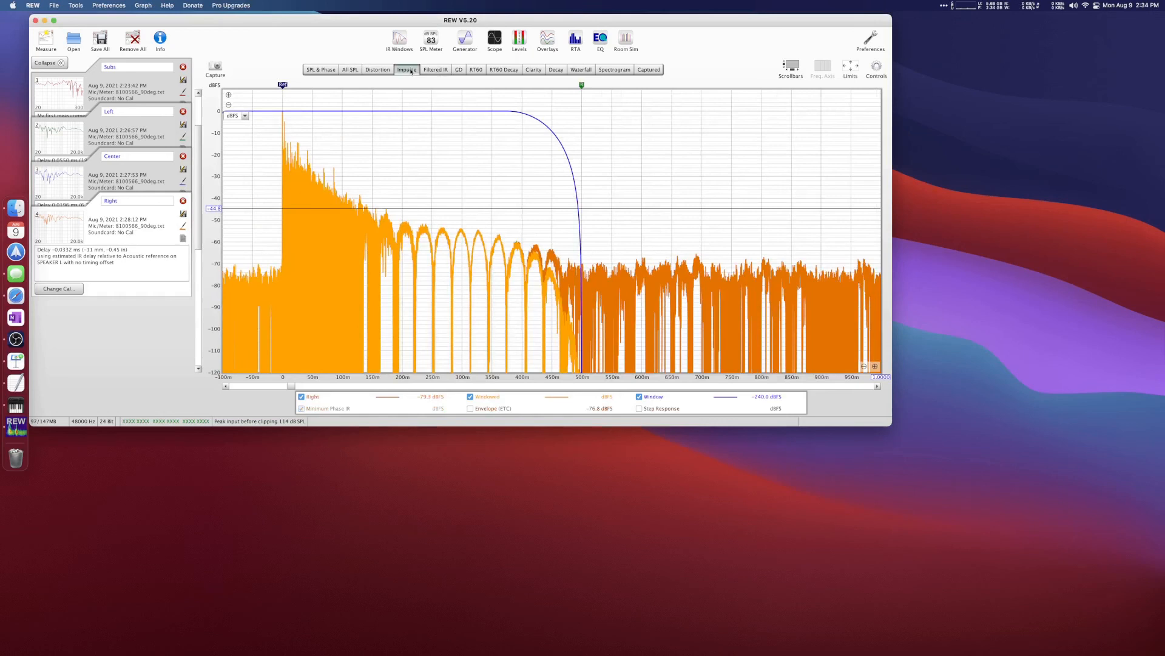
left_click(476, 71)
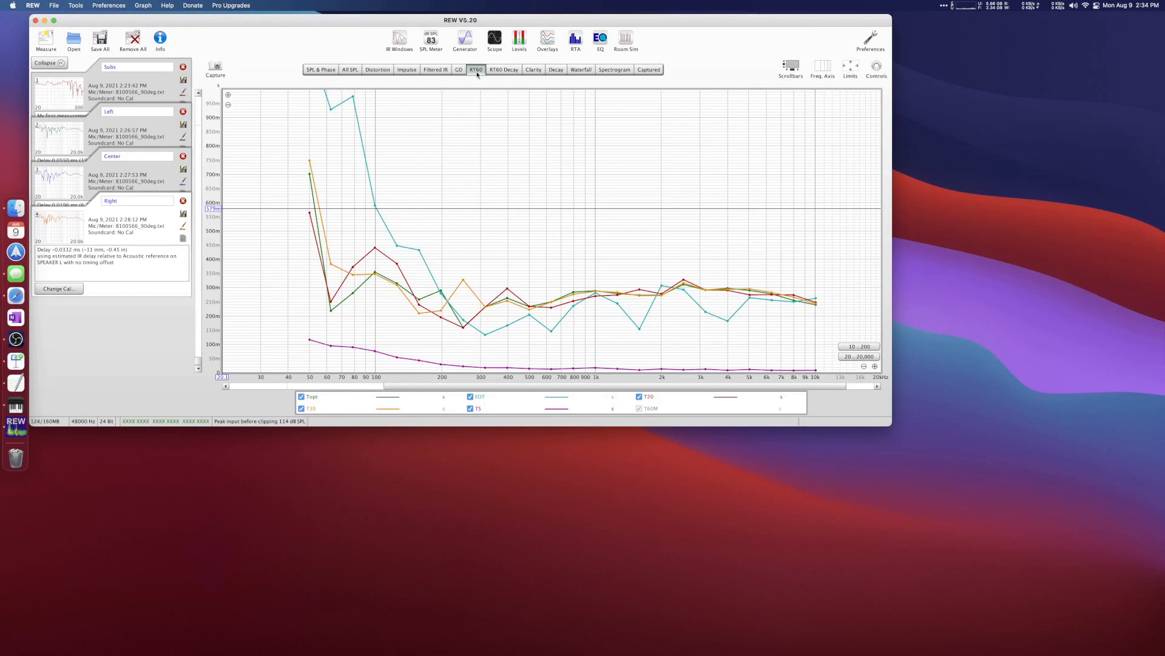
left_click(573, 70)
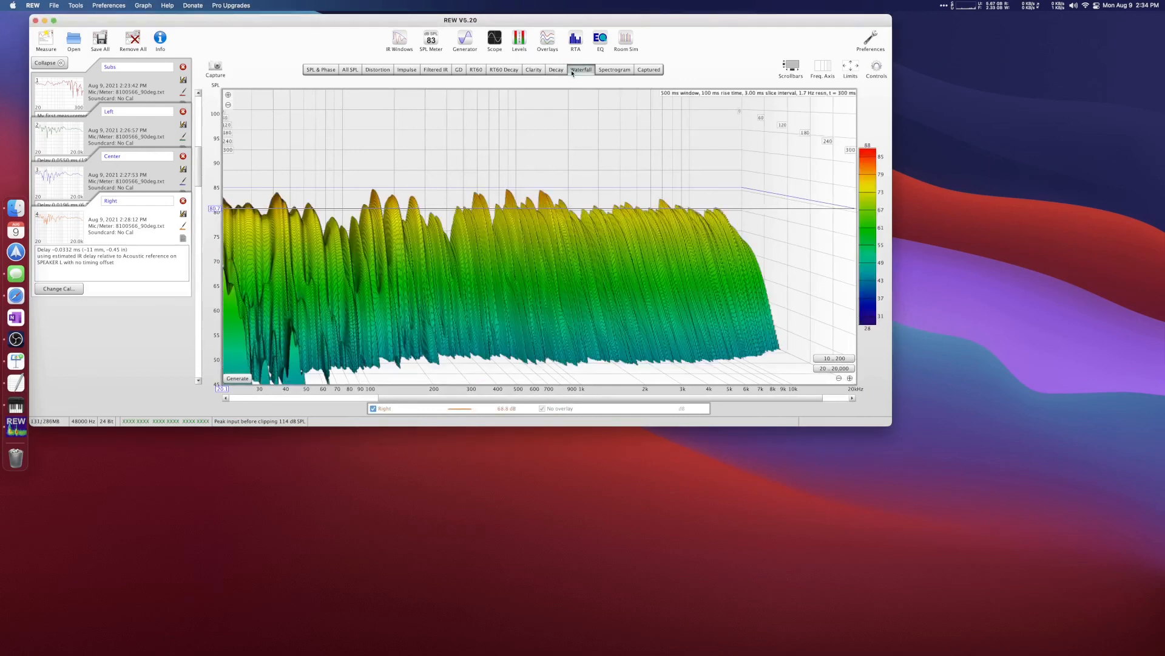
left_click(615, 72)
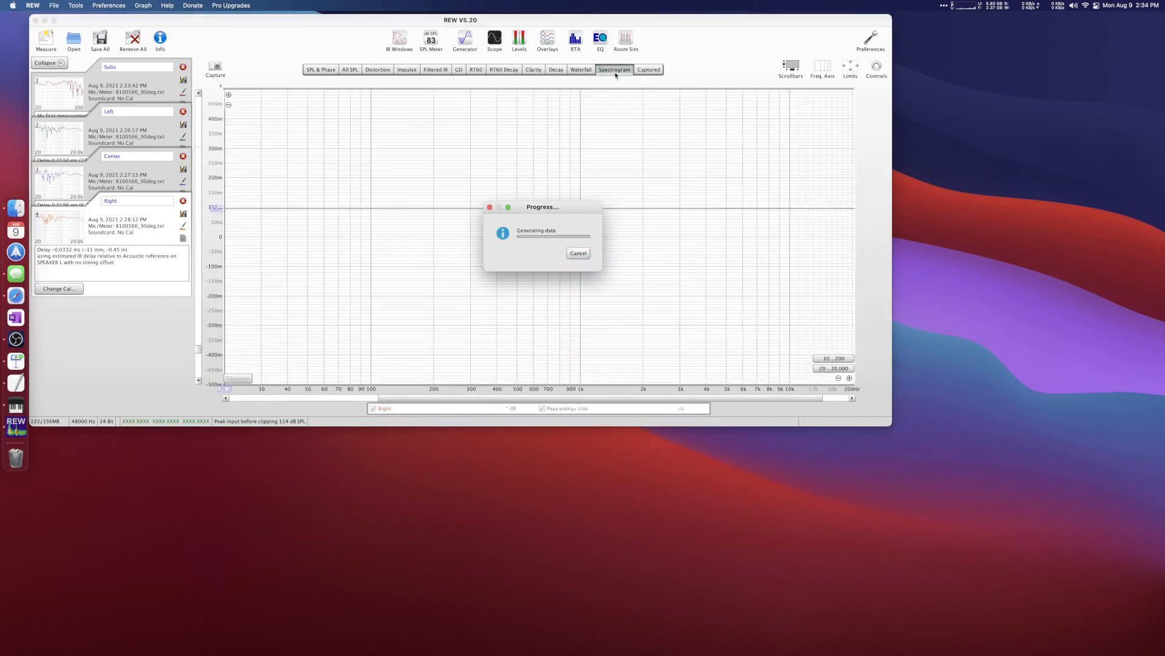